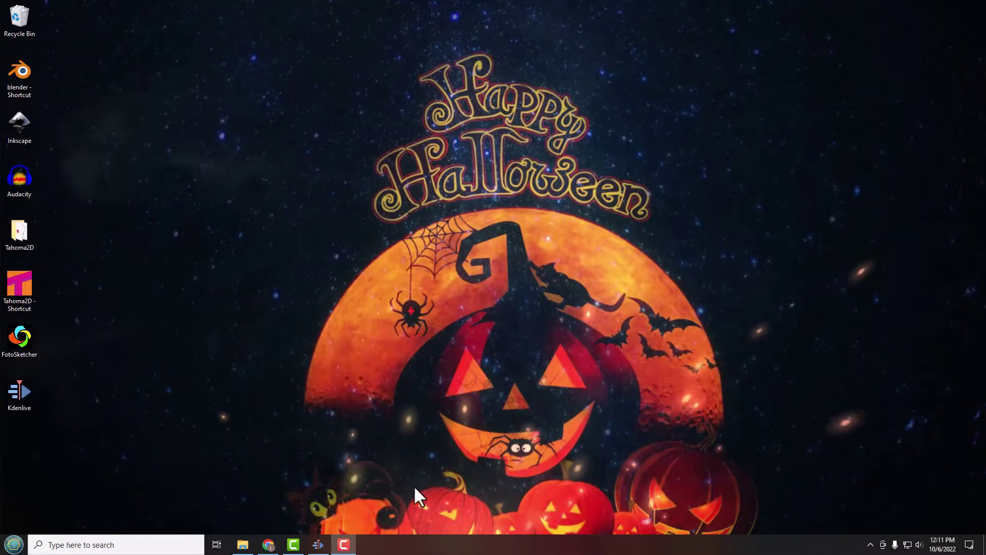
Look at the Kdenlive download page in the web browser, then minimize the browser
click(268, 544)
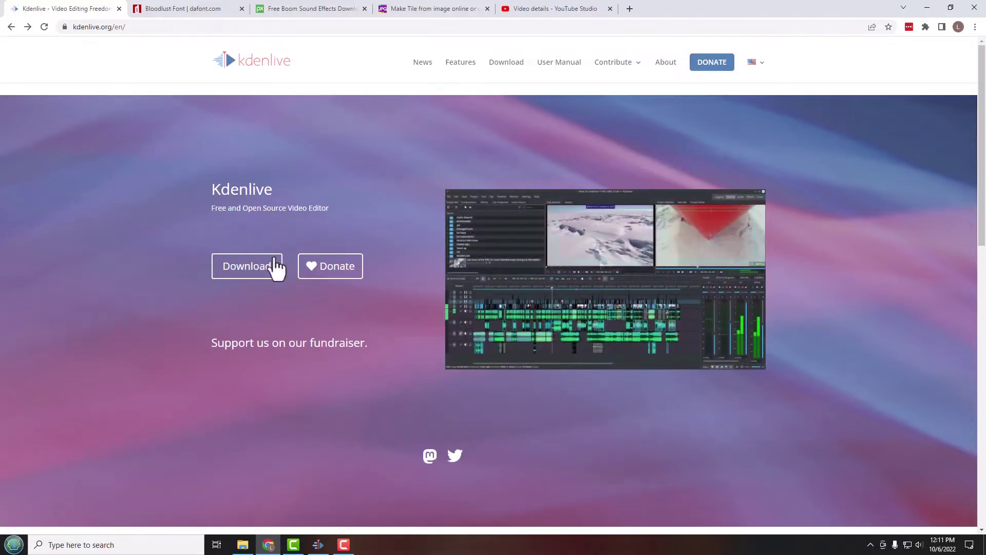
click(239, 268)
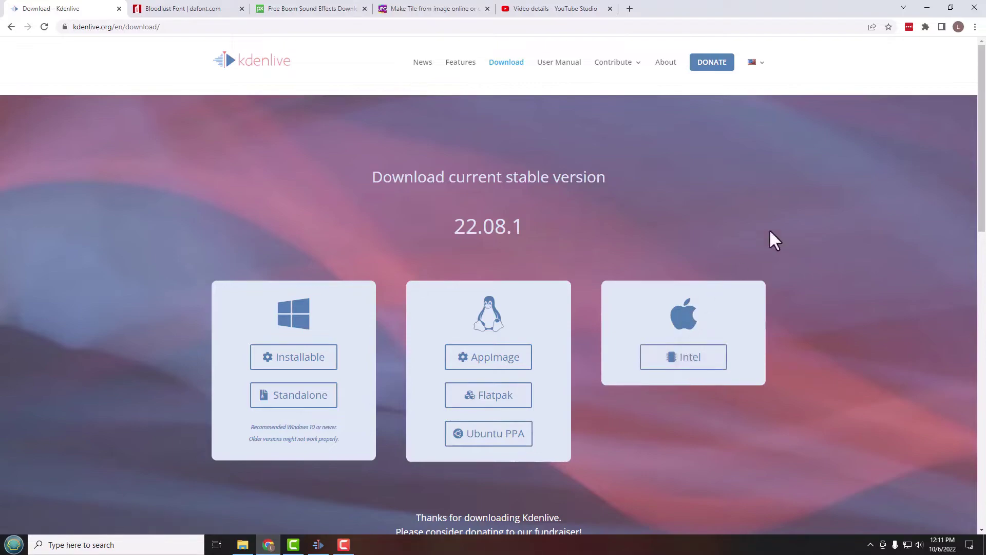
click(927, 7)
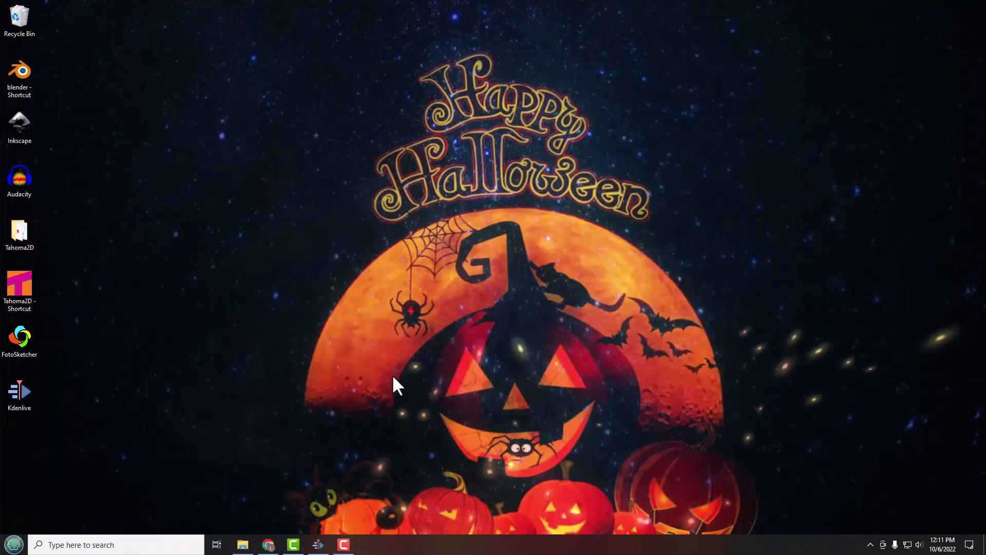
Launch Kdenlive, look through the Editing, Audio, Effects and Color workspace layouts, and settle on the Effects layout
double_click(20, 393)
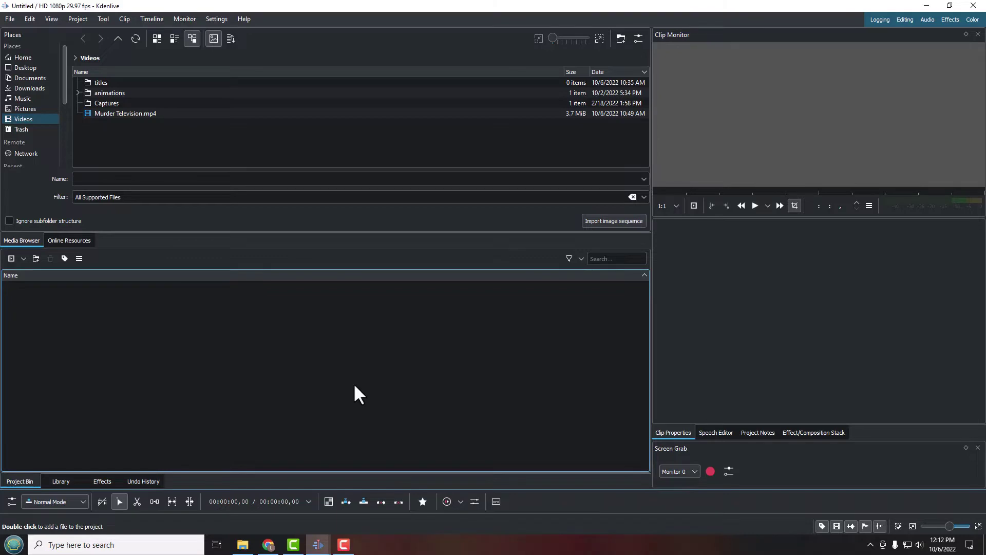
click(903, 19)
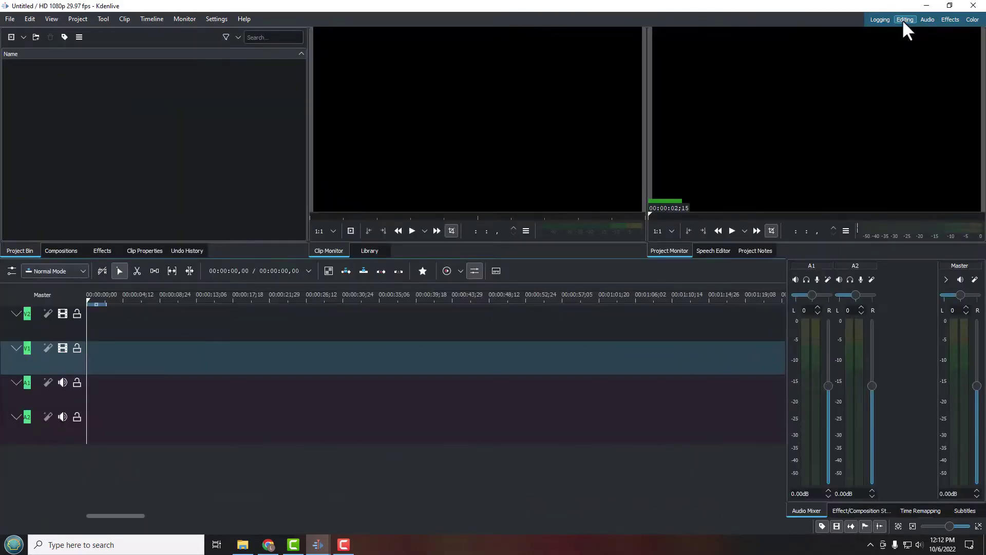
click(928, 21)
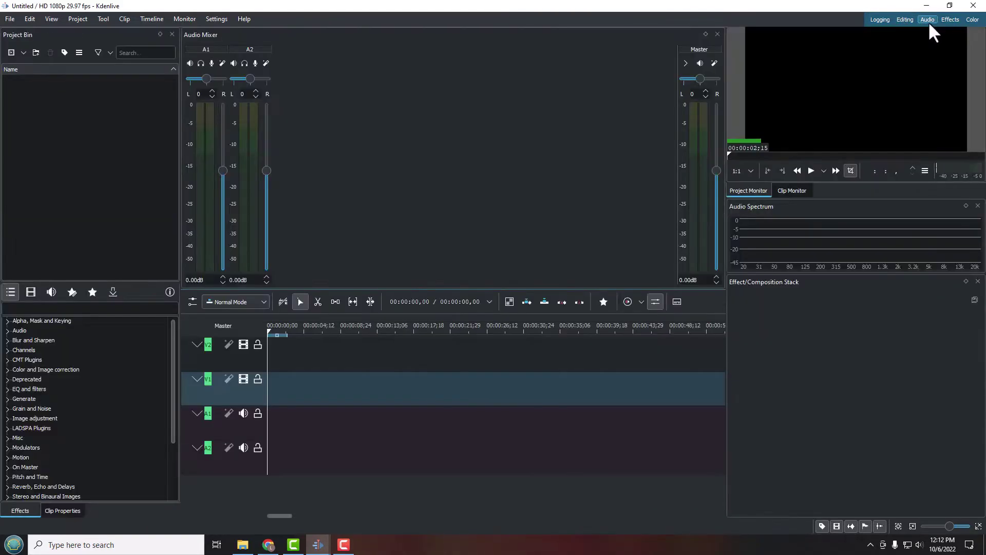
click(948, 21)
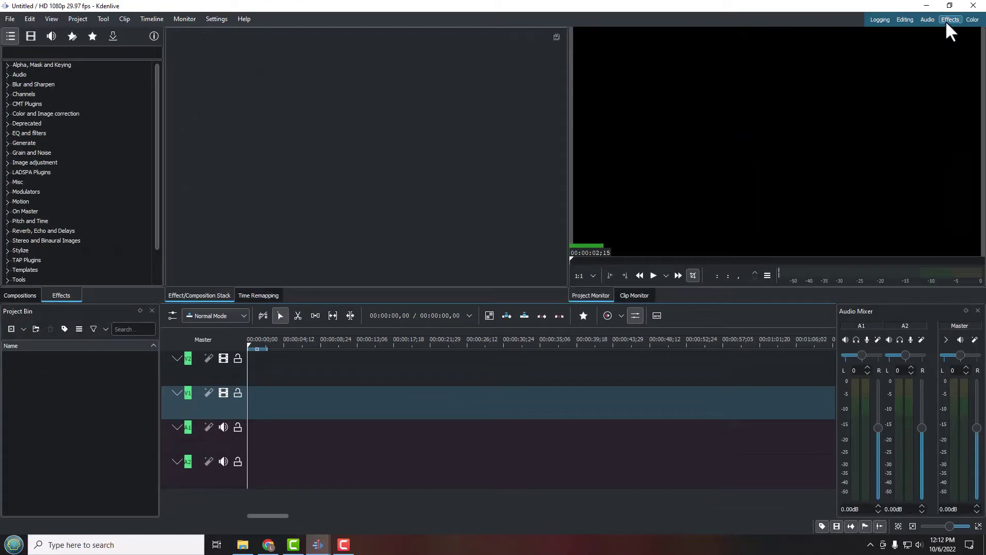
click(971, 21)
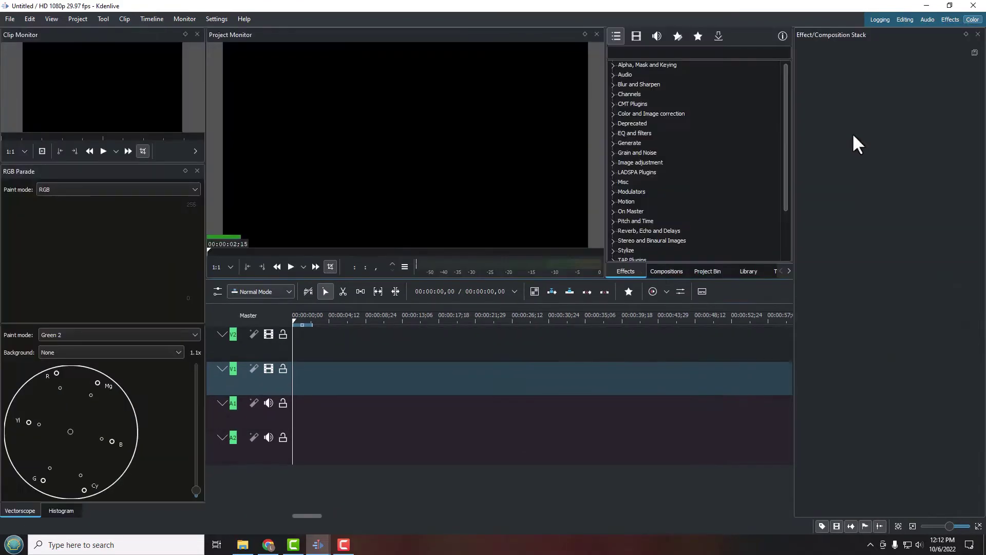
click(948, 21)
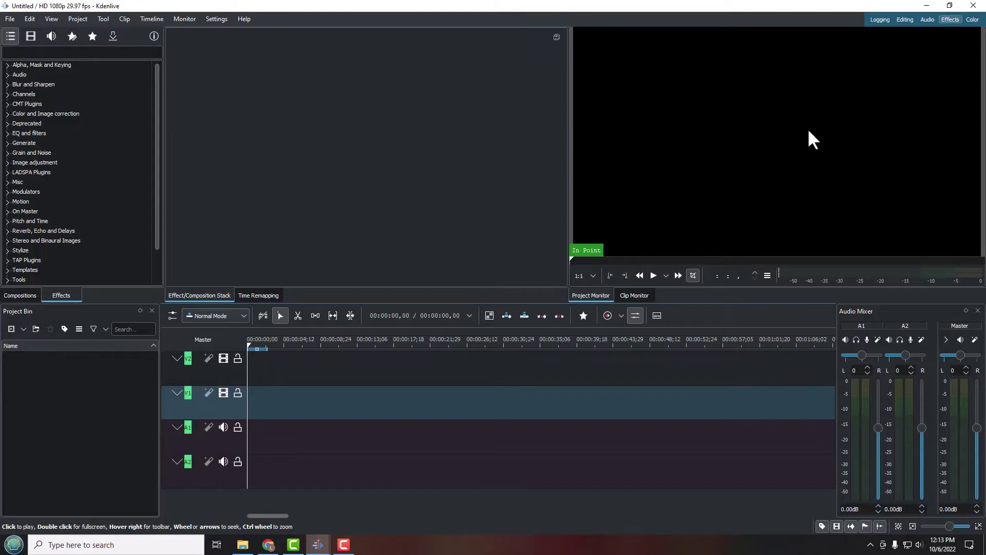
Import the "MTV Station ID - Guillotine (HD)-24fps" video from the RESOURCES folder into the project bin and switch the project to the clip's profile
click(737, 162)
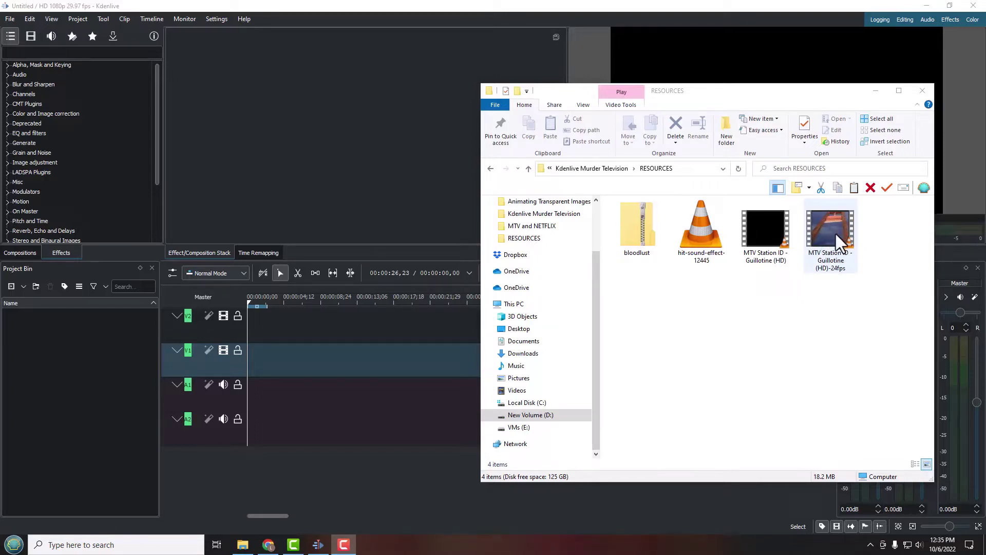
drag(836, 233, 76, 358)
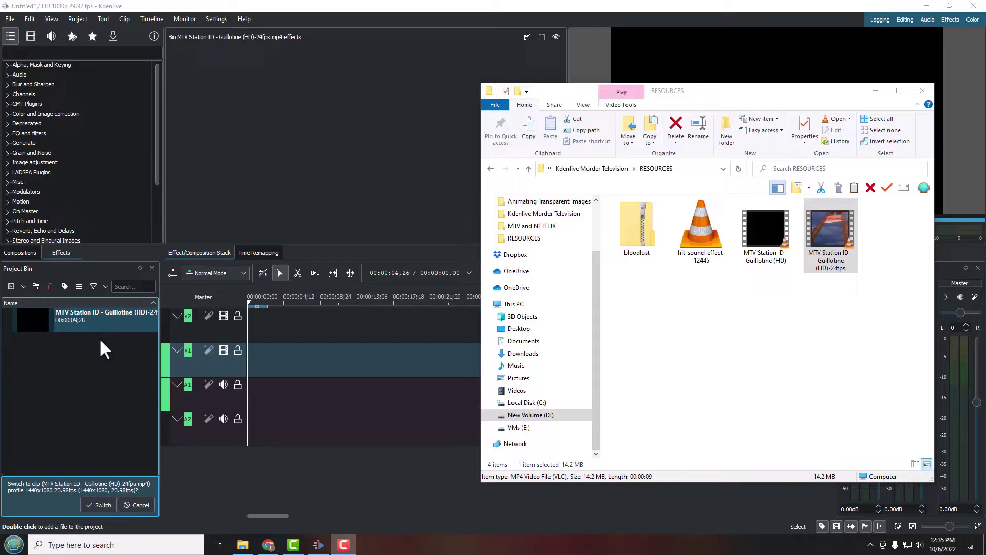
click(100, 502)
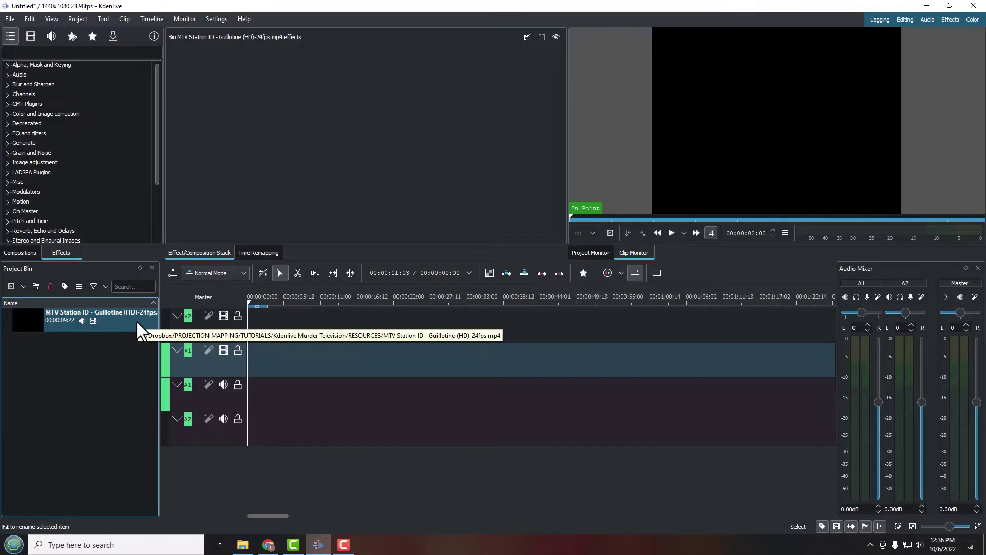
Place the imported MTV Station ID clip at the start of video track V1 with its audio on A1
double_click(189, 370)
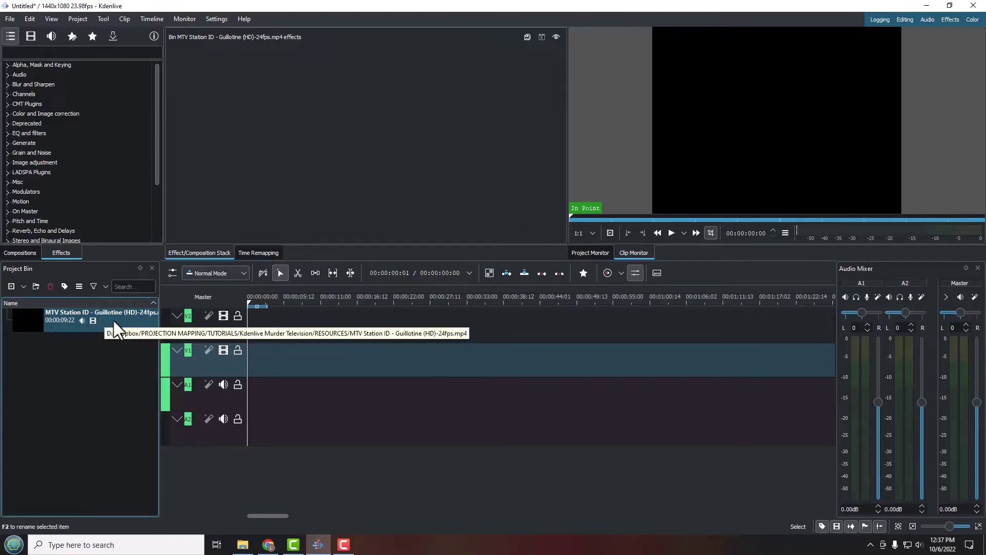
drag(128, 324, 254, 365)
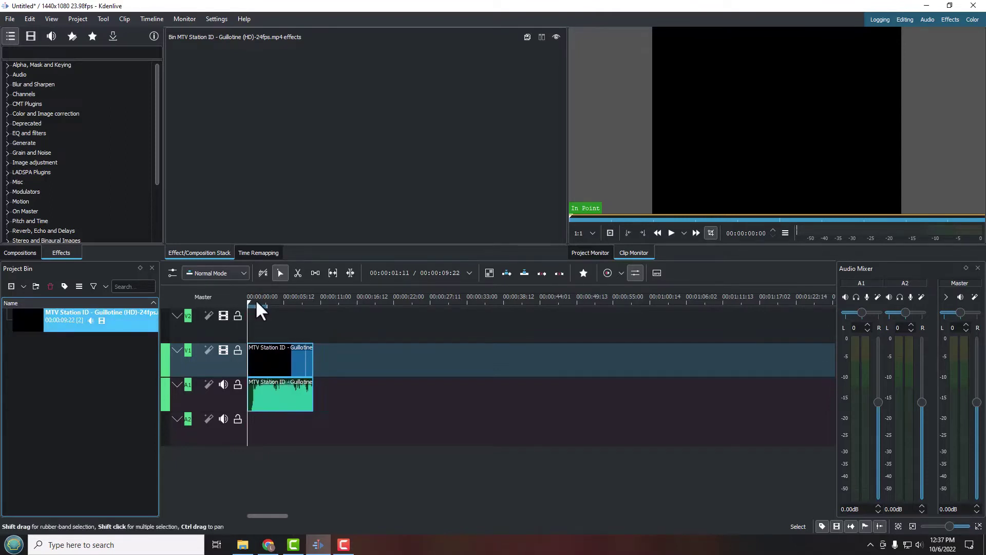
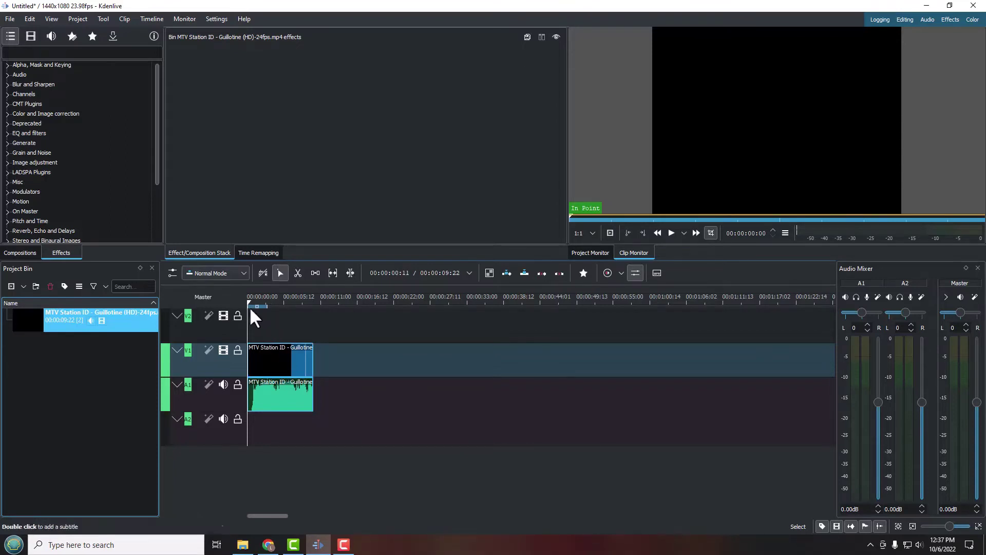
Place the playhead near the clip's end on the first black frame, at 00:00:09:17
drag(249, 302, 248, 301)
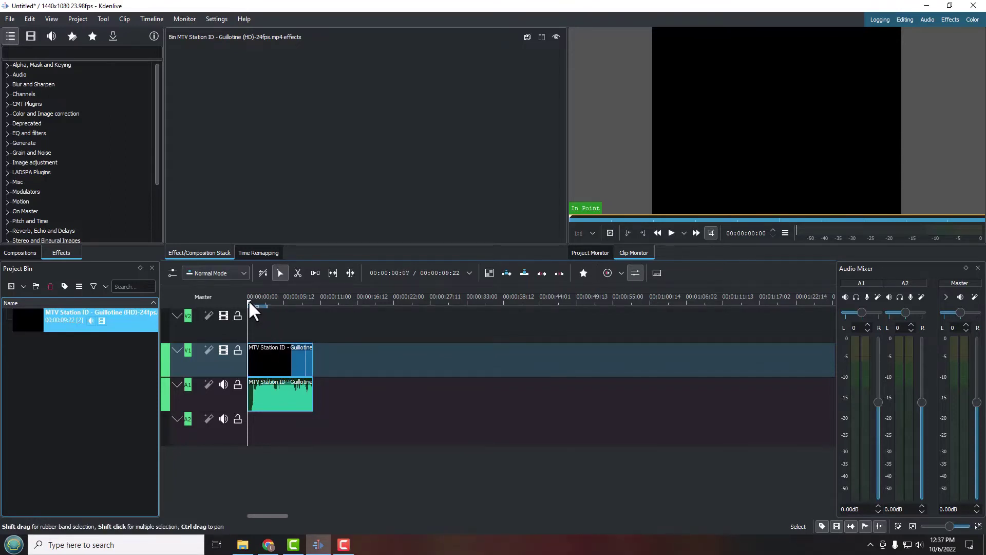
click(249, 301)
drag(248, 301, 310, 319)
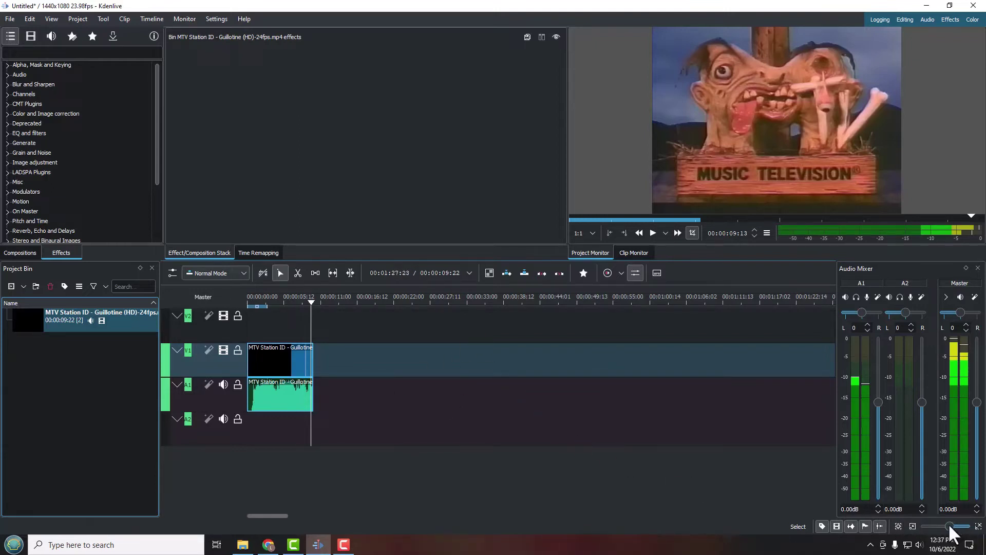
drag(948, 523, 960, 522)
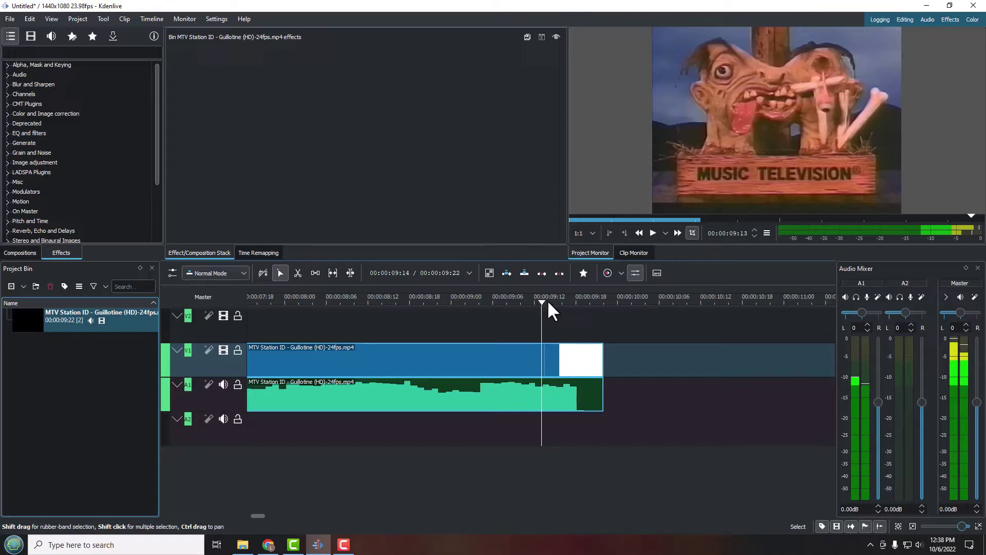
key(Left)
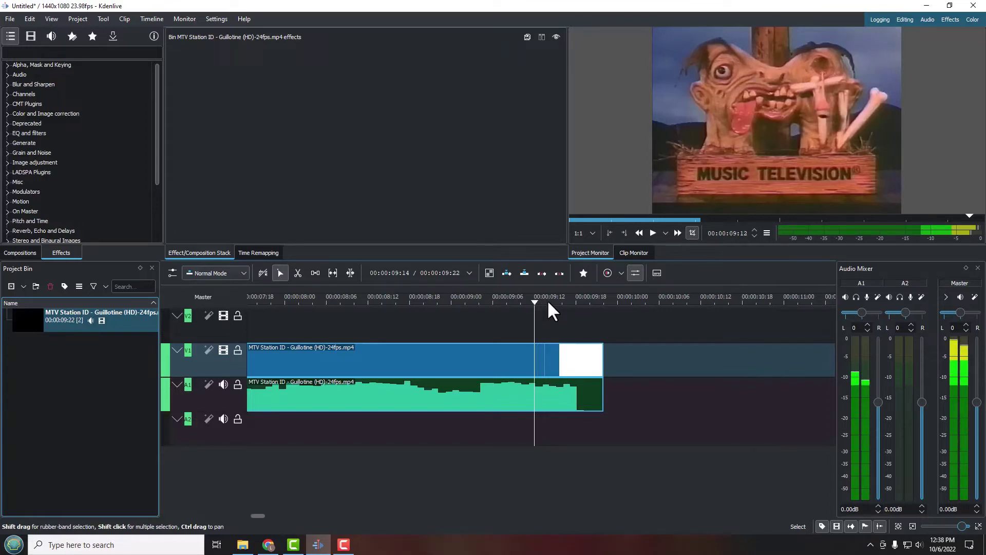
key(Right)
key(Right)
key(Right)
key(Right)
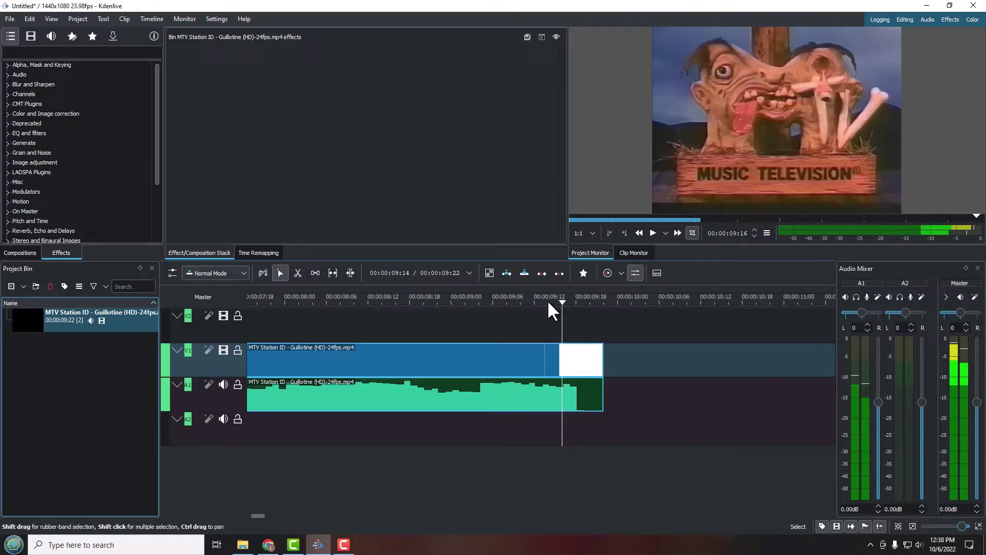
key(Right)
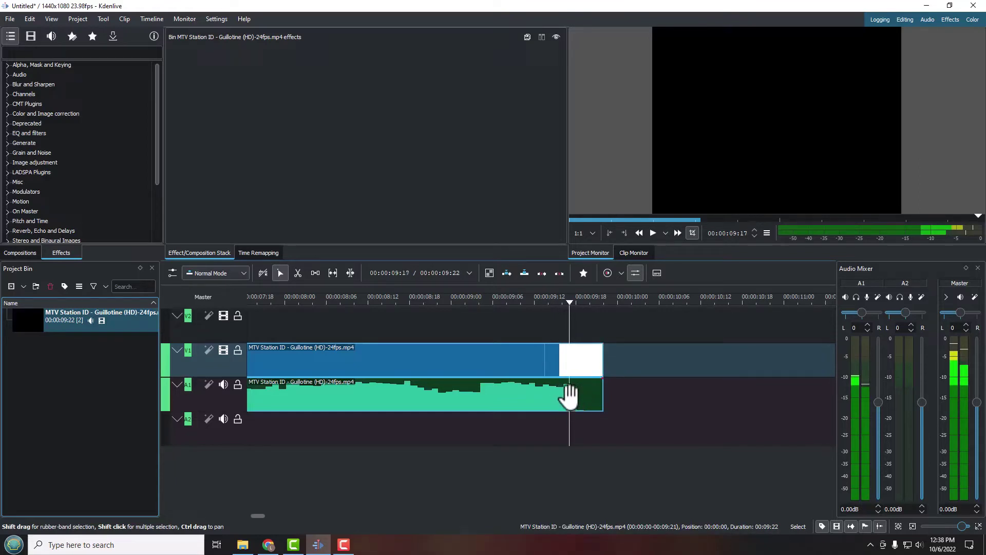
key(Left)
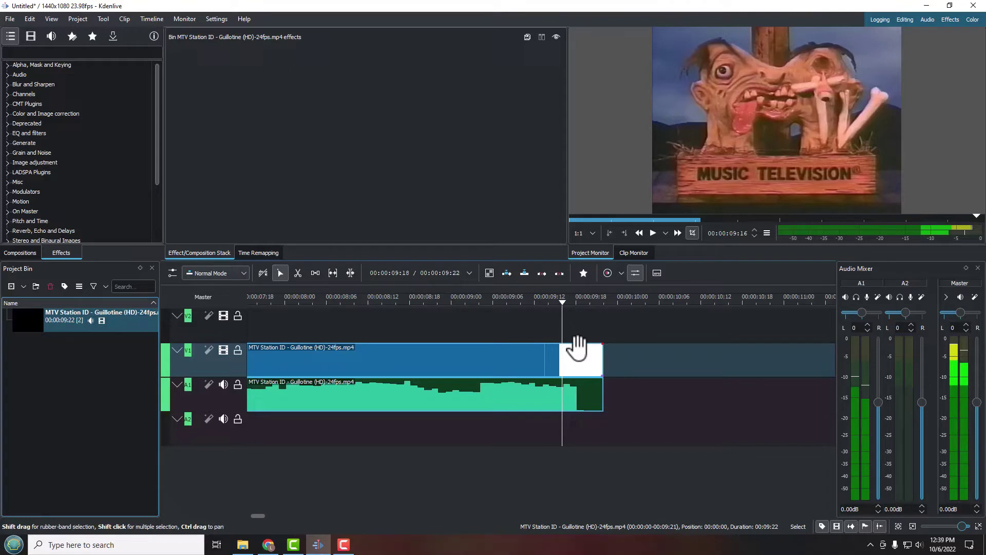
key(Right)
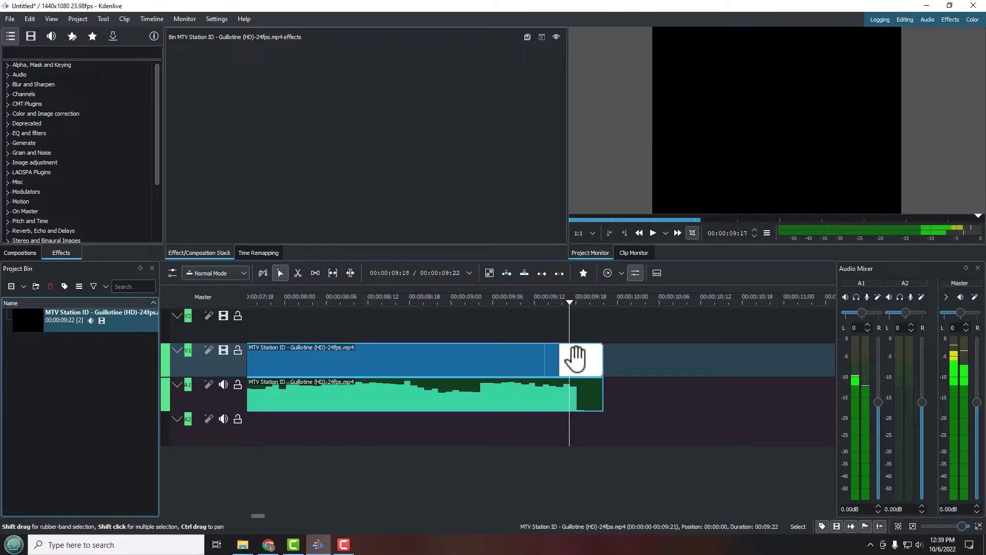
Cut the video and audio together at 00:00:09:17 and delete the short section after the cut
click(301, 274)
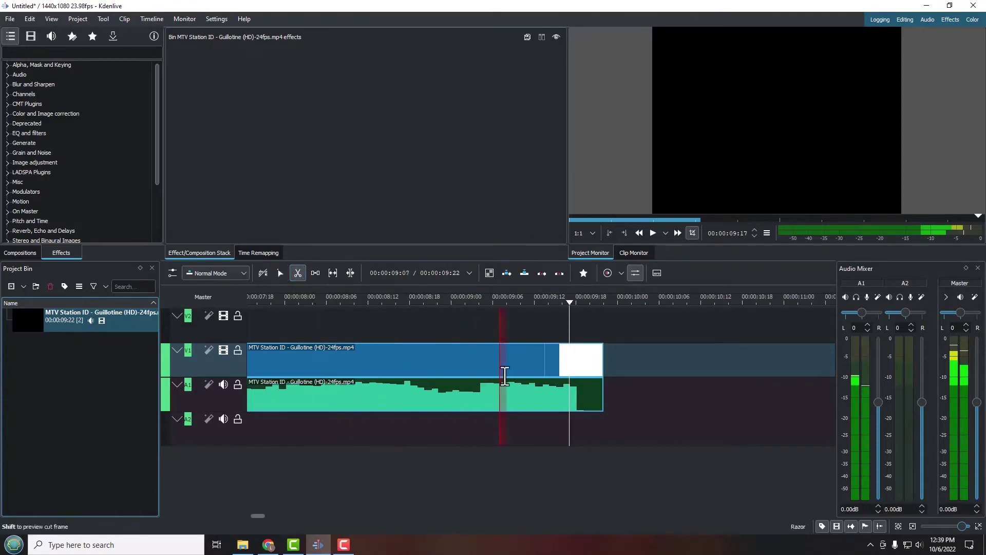
click(574, 375)
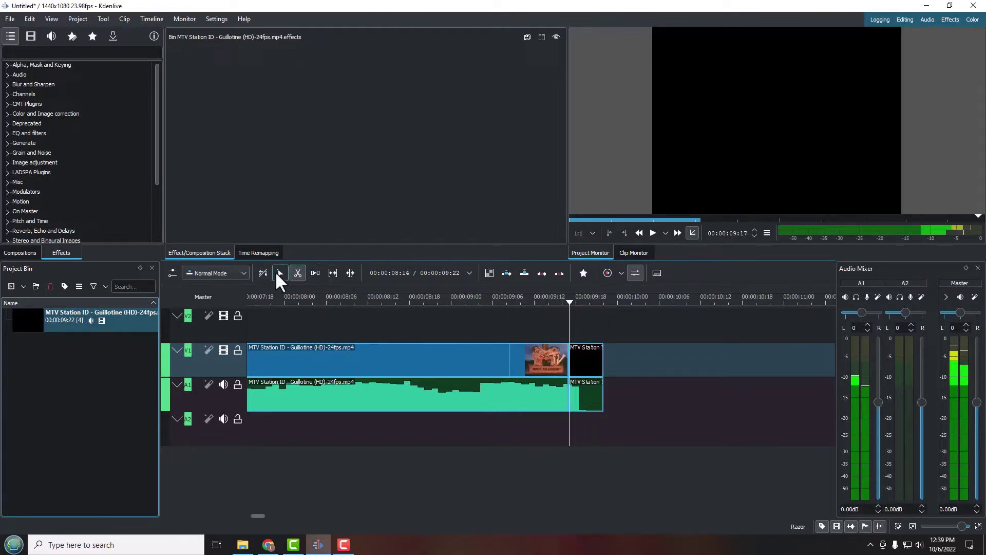
click(276, 271)
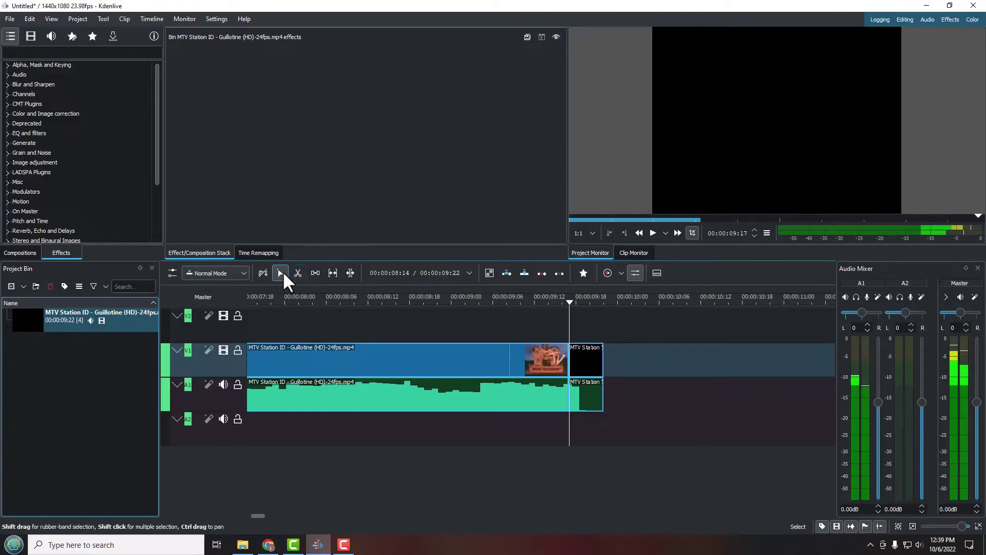
click(587, 364)
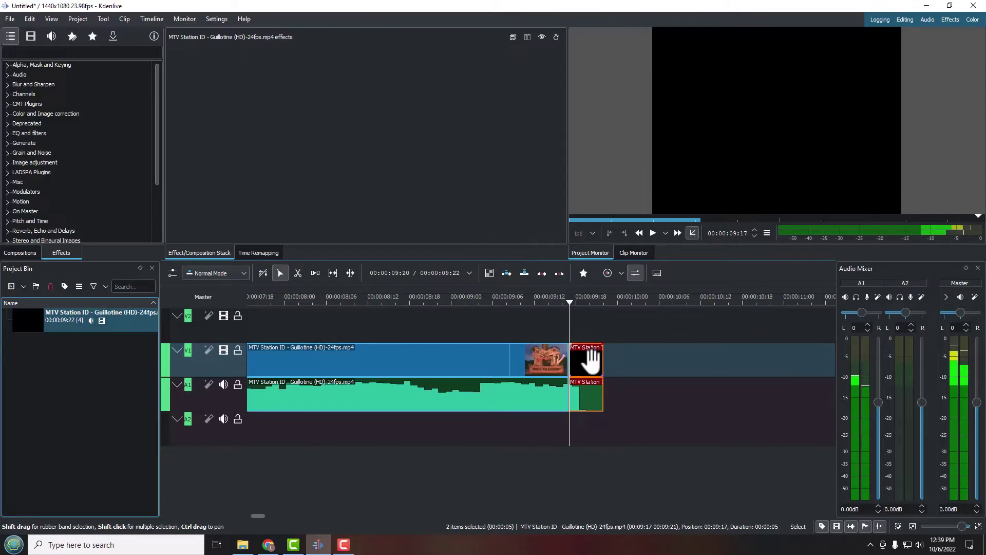
key(Delete)
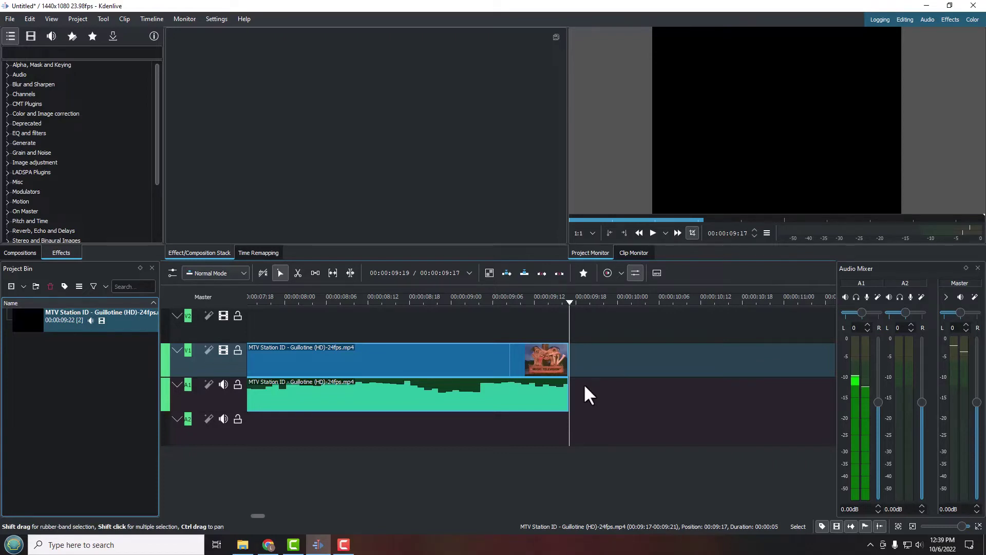
Undo the deletion of the end section and the cut at 00:00:09:17
key(ctrl+v)
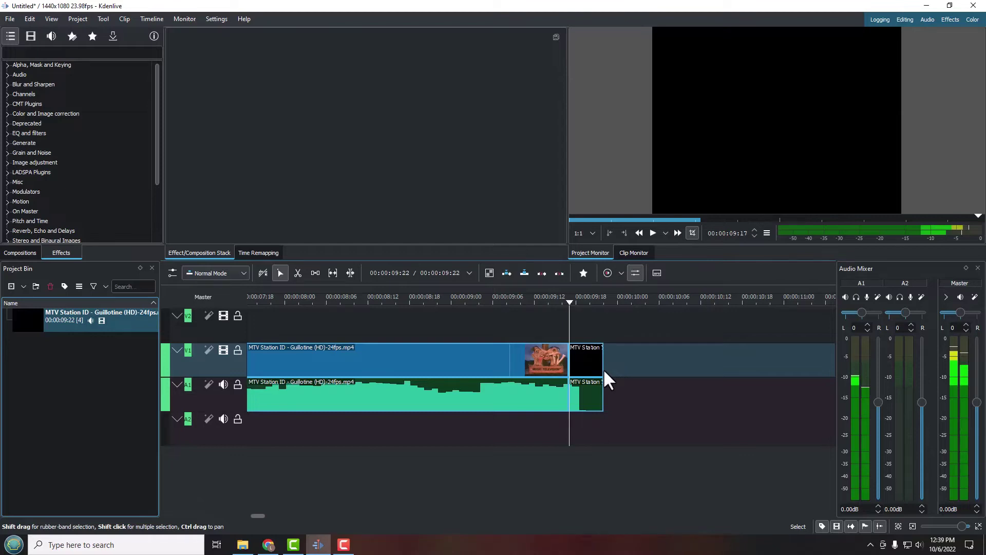
key(ctrl+z)
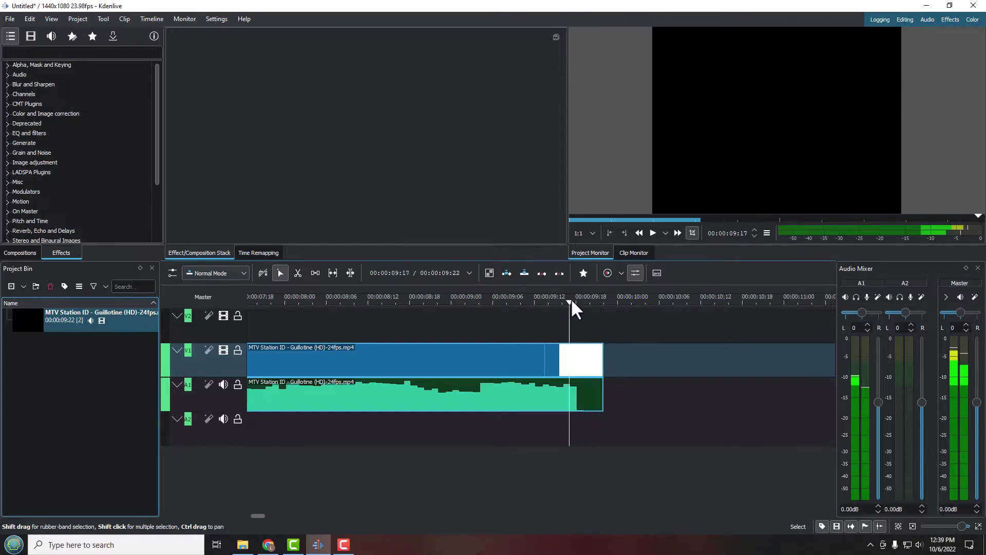
Ungroup the clip's video and audio on tracks V1 and A1
mouse_move(567, 302)
mouse_down()
mouse_move(560, 302)
mouse_move(572, 303)
mouse_up()
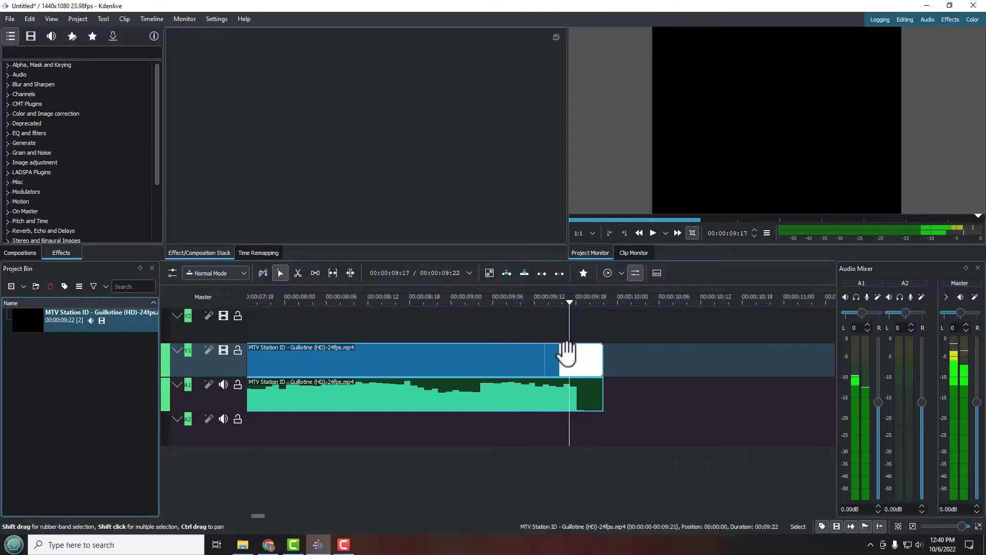
right_click(586, 366)
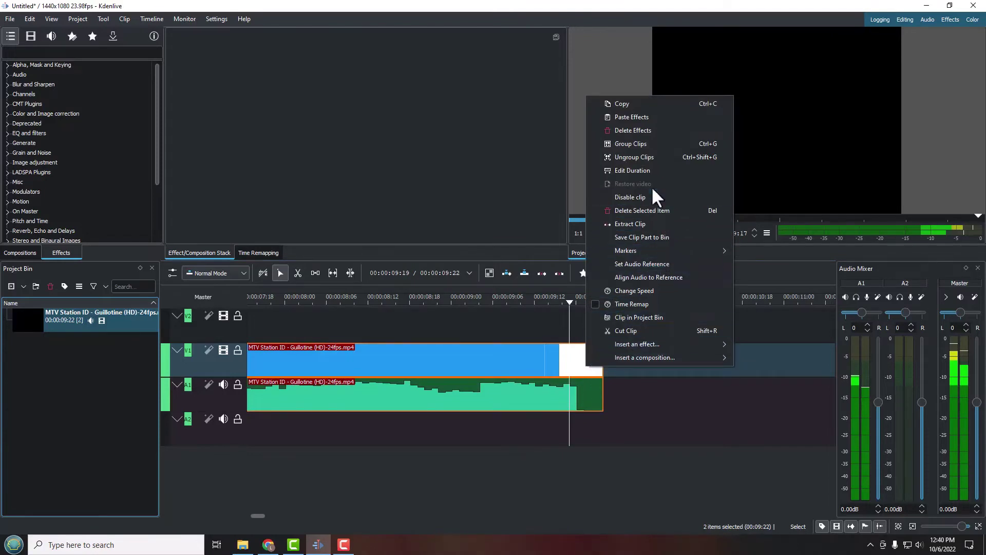
click(653, 158)
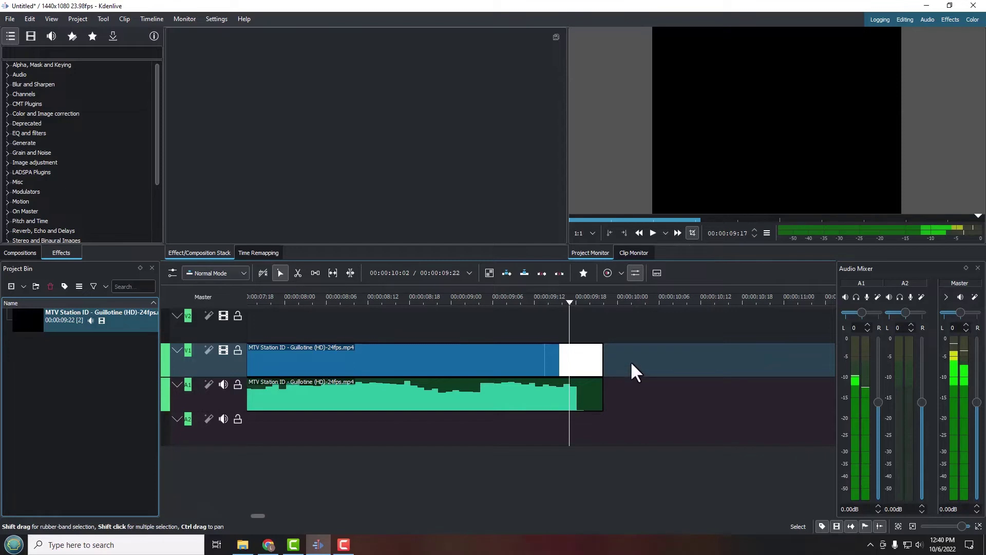
Cut only the video on track V1 at 00:00:09:17, leaving the audio uncut
click(298, 273)
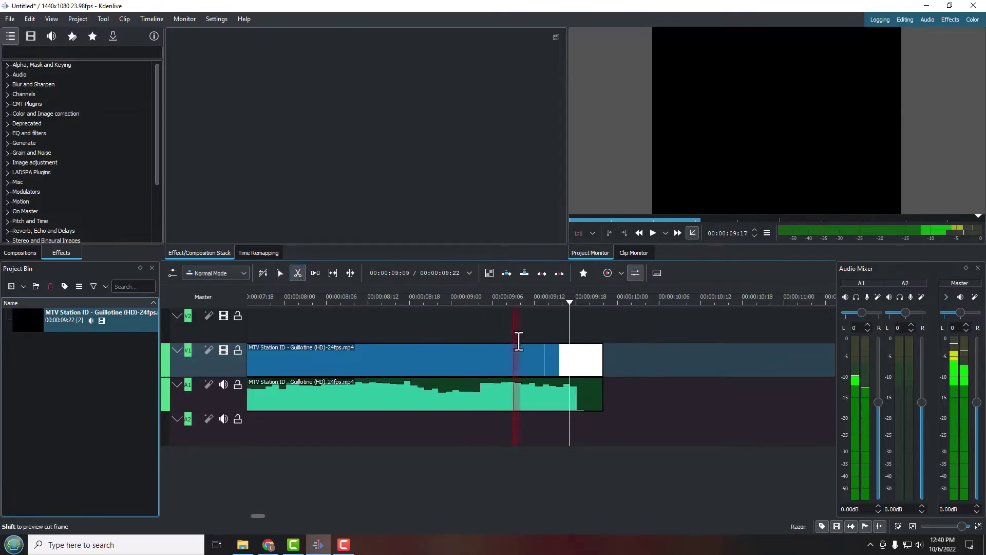
click(570, 360)
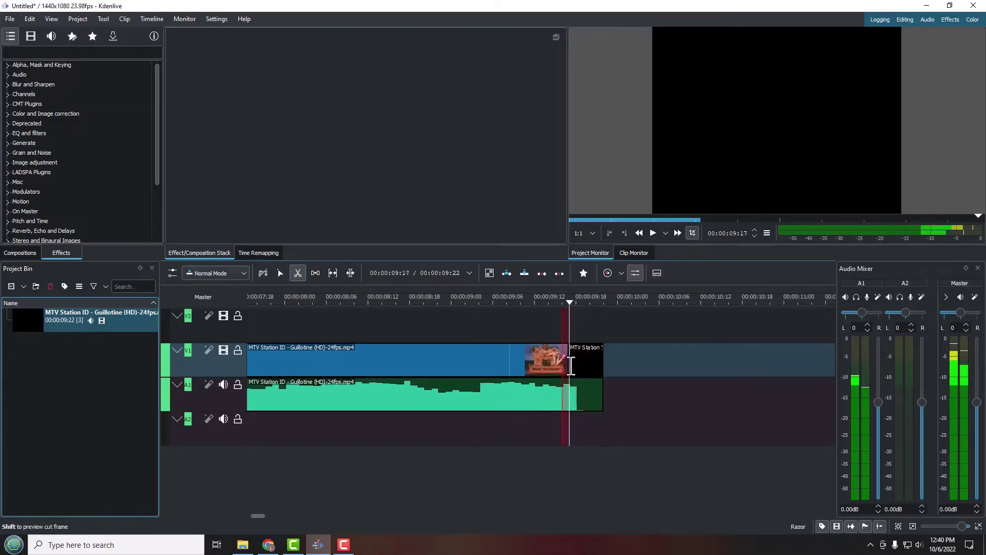
Delete the short black section of video after the cut on track V1
click(281, 274)
click(580, 366)
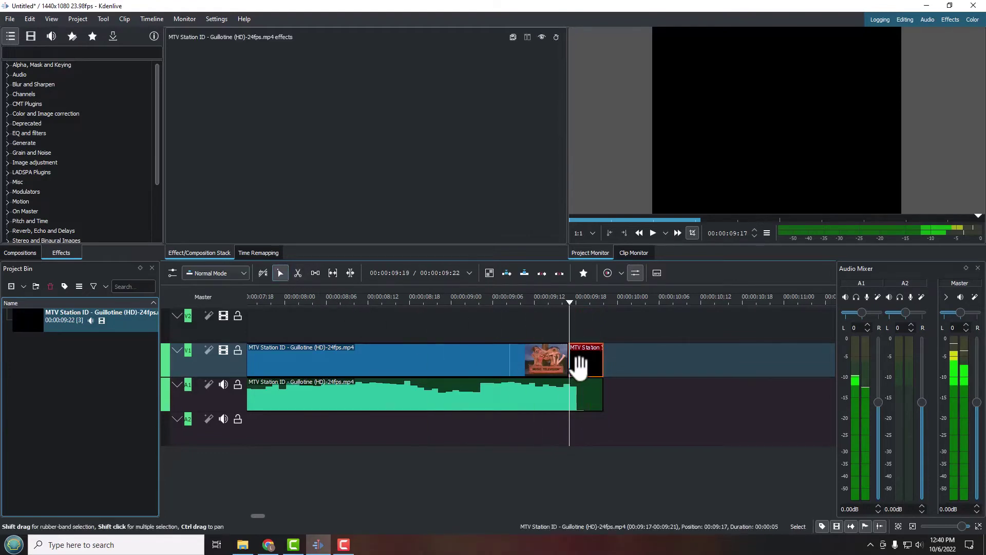
key(Delete)
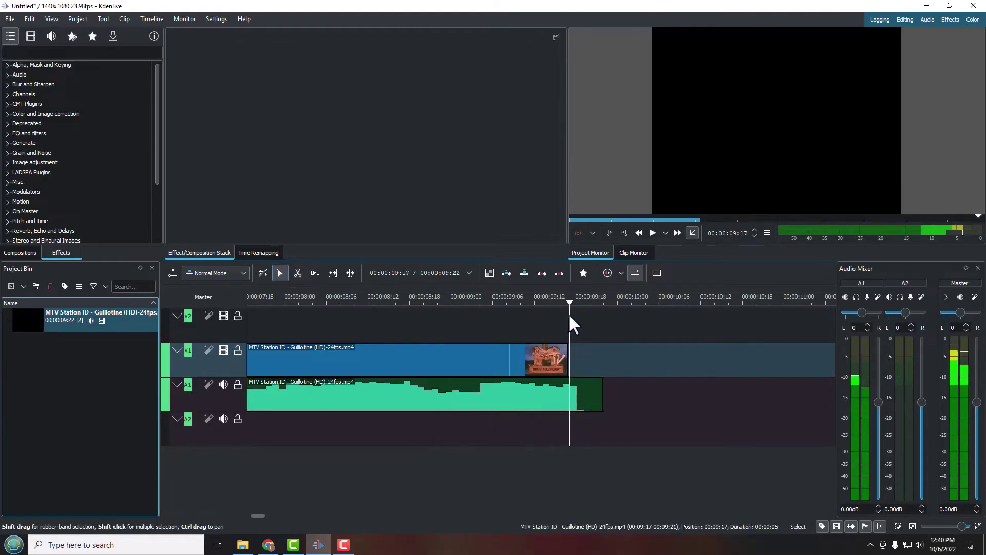
Extract the last visible video frame, at 00:00:09:16, to the project as untitled-f000232.png, overwriting the existing image
key(Left)
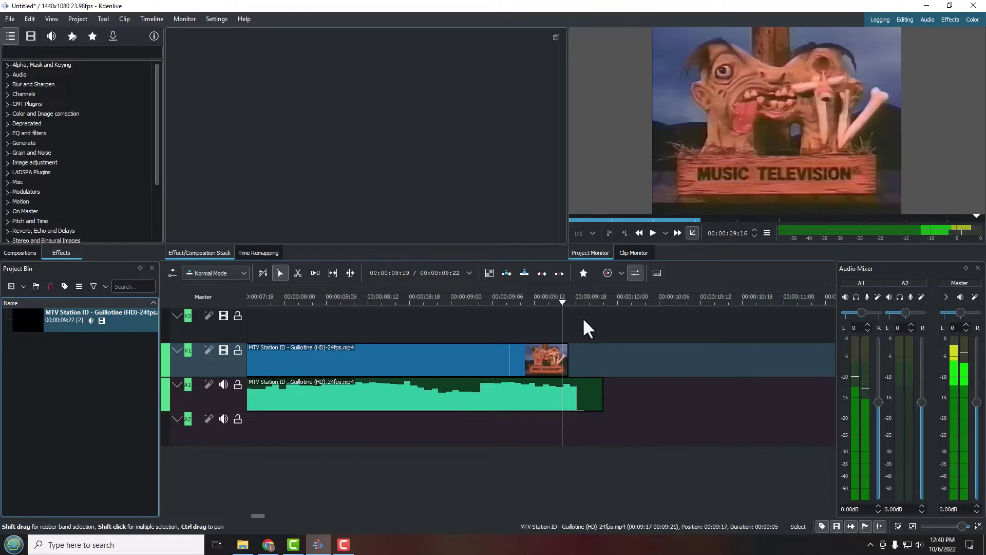
key(Right)
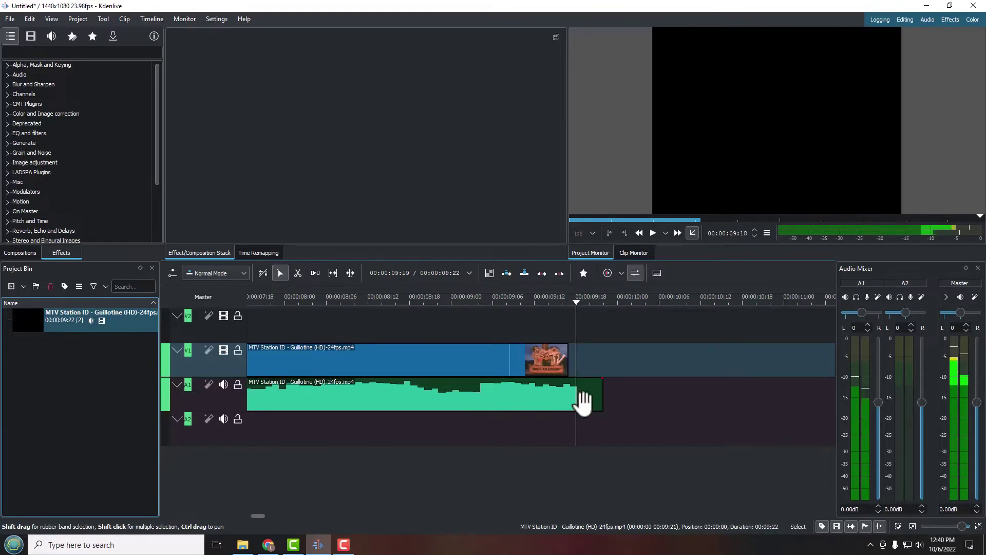
key(Left)
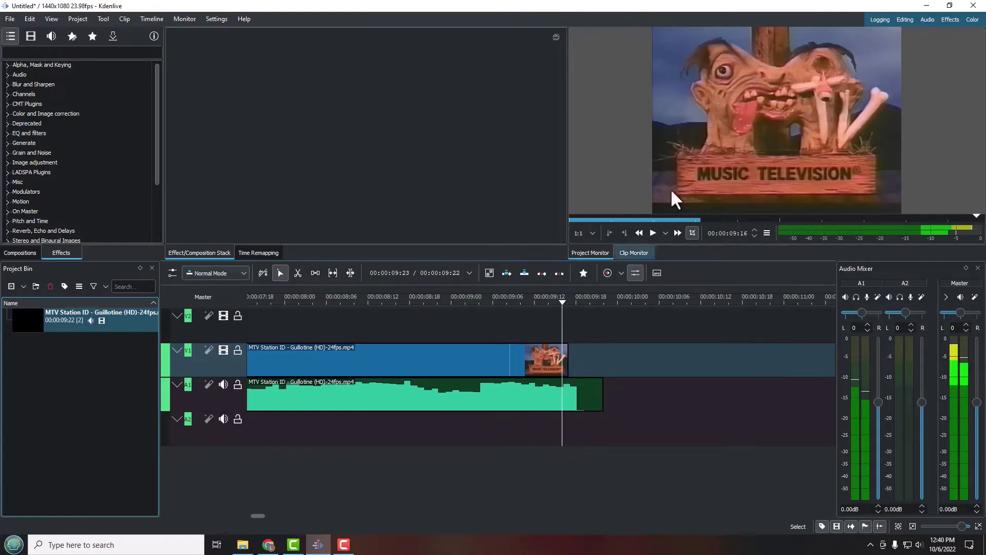
key(Left)
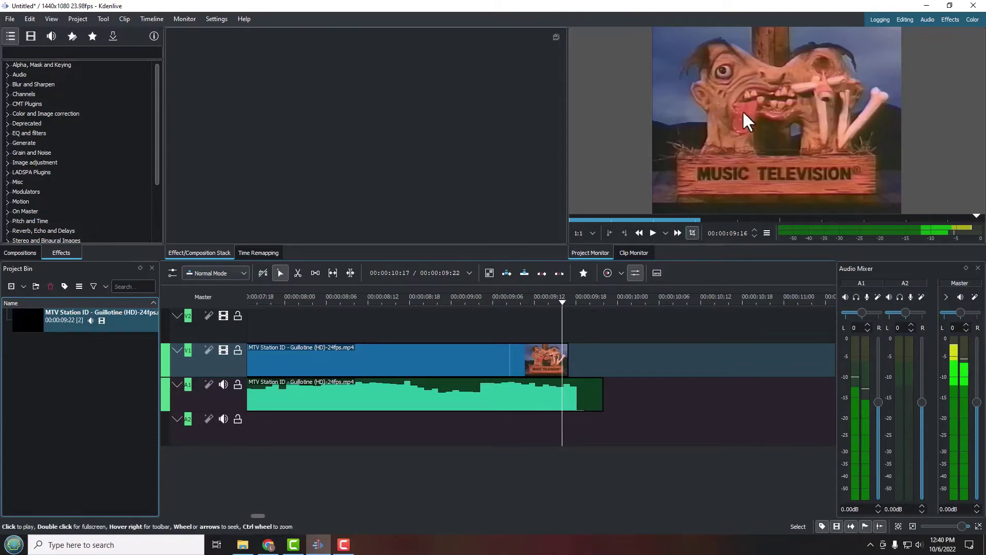
right_click(781, 104)
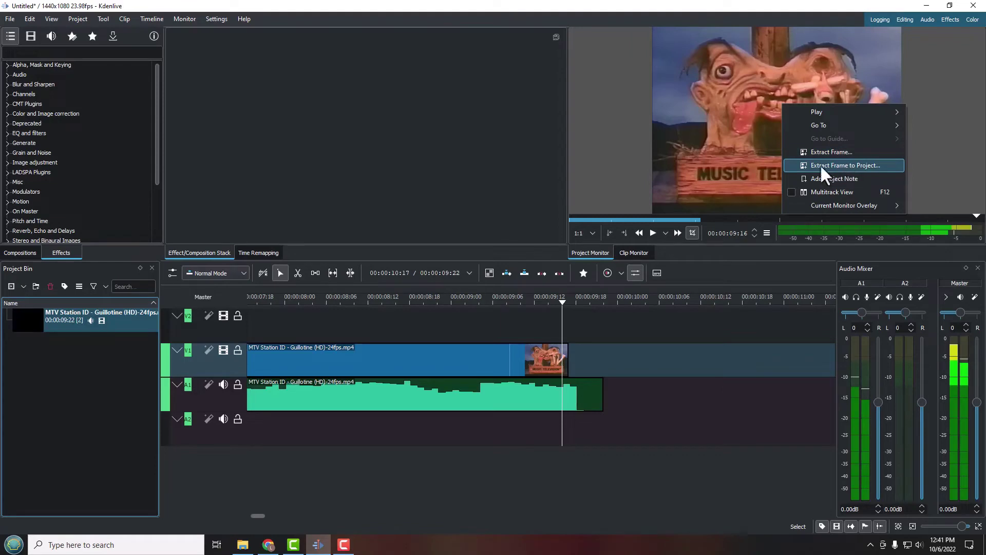
click(870, 165)
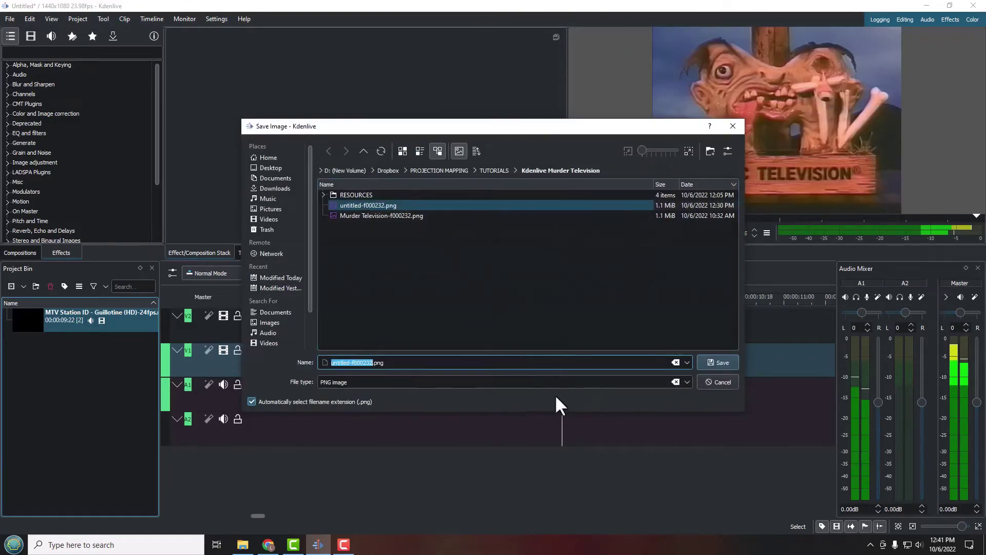
click(720, 359)
click(539, 282)
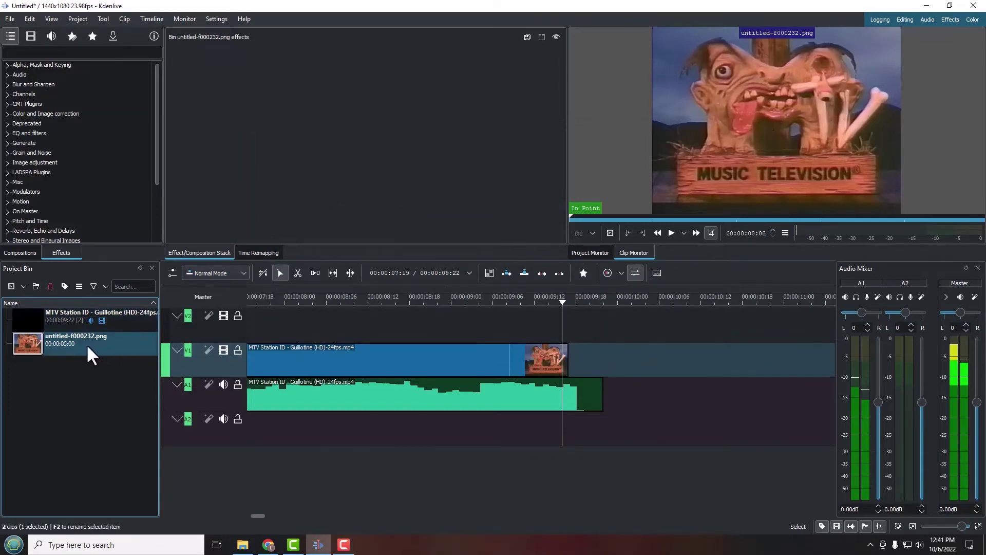
Place the untitled-f000232.png still on track V1 directly after the station ID video
drag(92, 341, 588, 357)
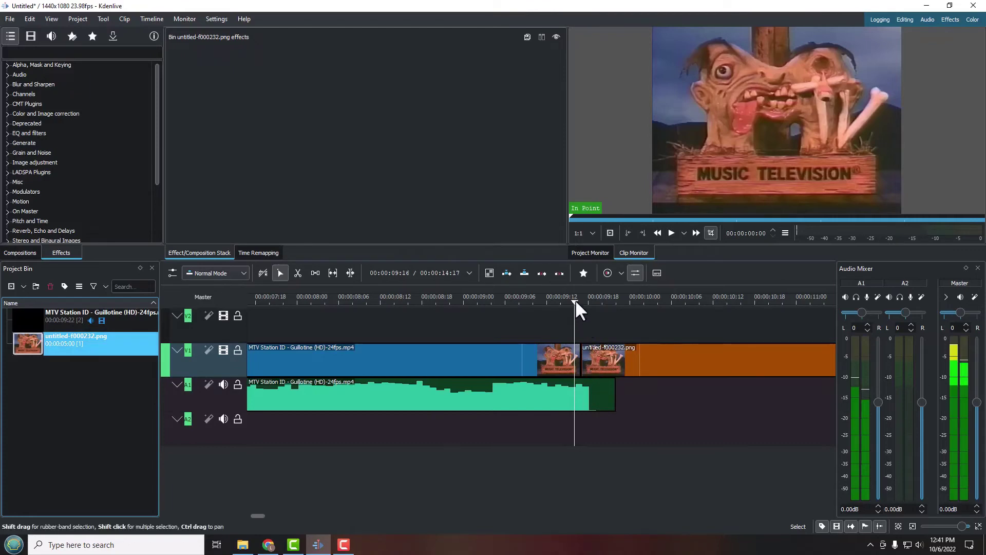
drag(575, 300, 570, 321)
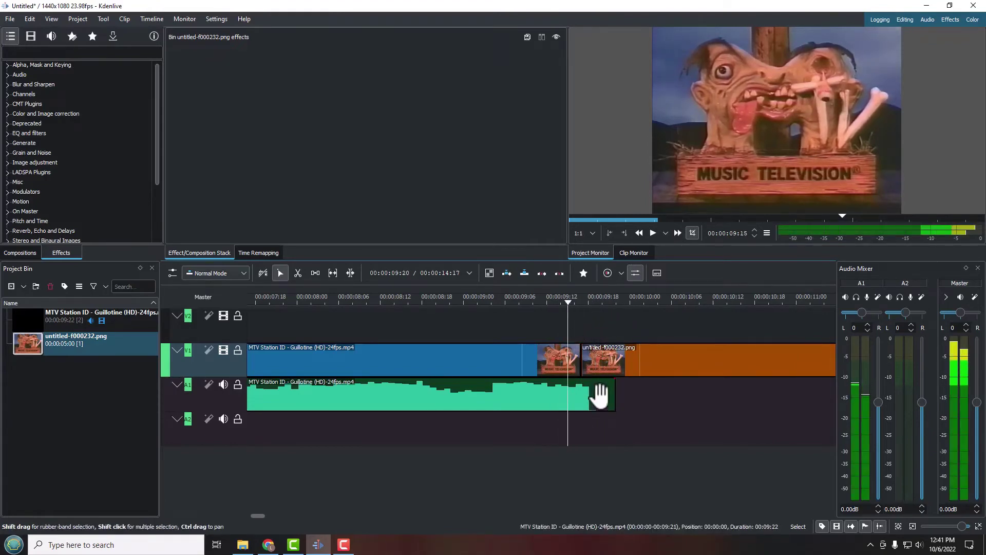
Import the hit-sound-effect-12445 MP3 from the RESOURCES folder into the project bin and dismiss the folder window
click(250, 549)
drag(743, 102, 905, 93)
click(908, 239)
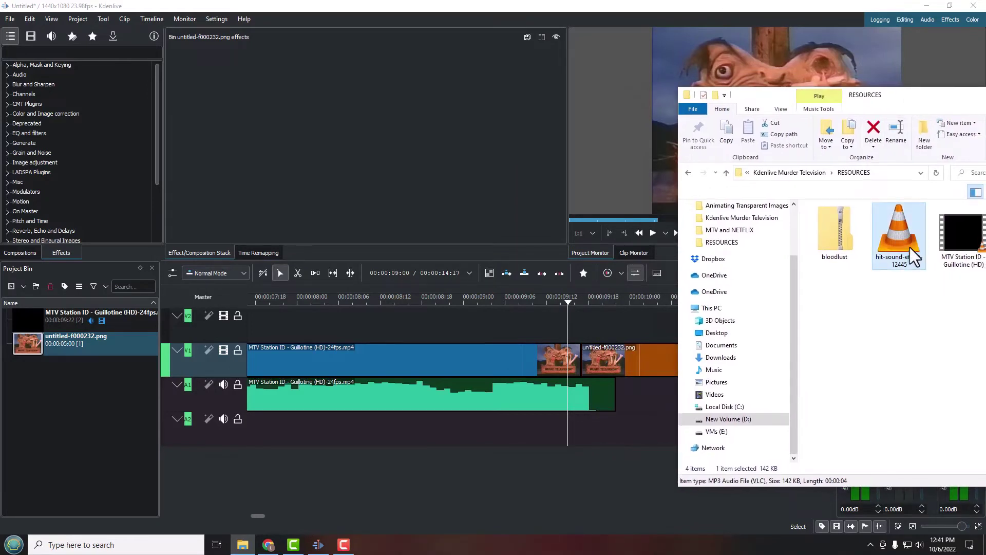
drag(908, 242, 67, 407)
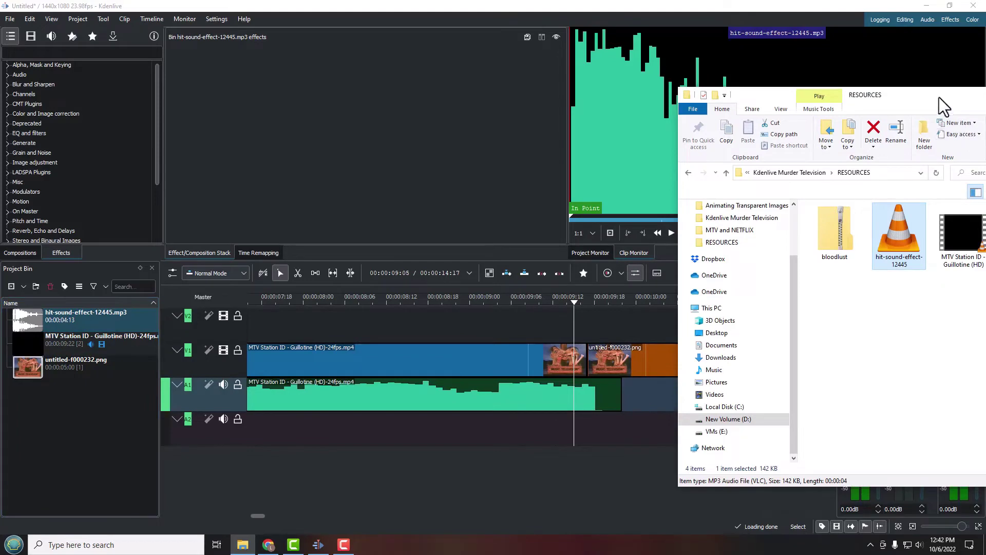
drag(939, 97, 786, 128)
click(920, 126)
Place the hit sound effect on track A1 directly after the station ID audio and play back the transition
click(59, 319)
drag(53, 320, 670, 401)
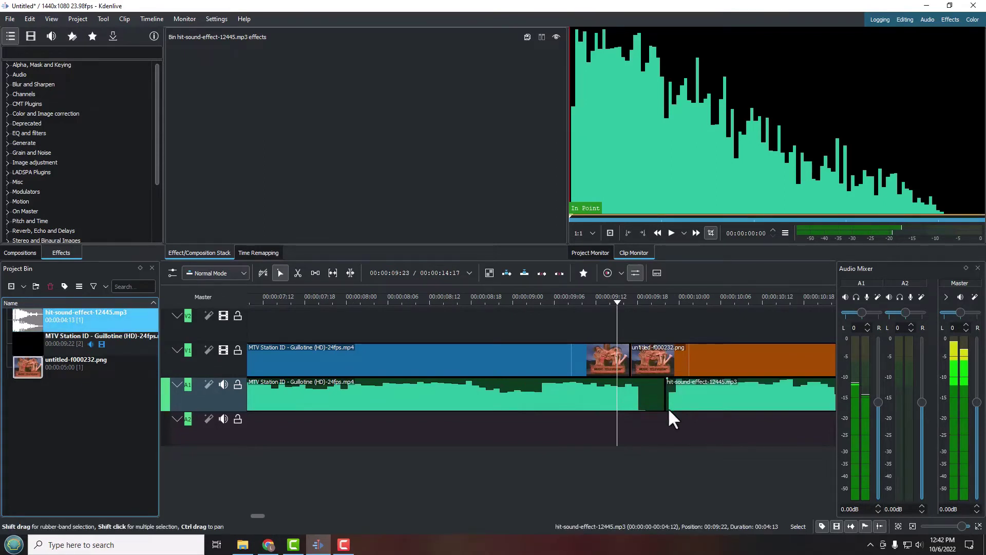
click(614, 302)
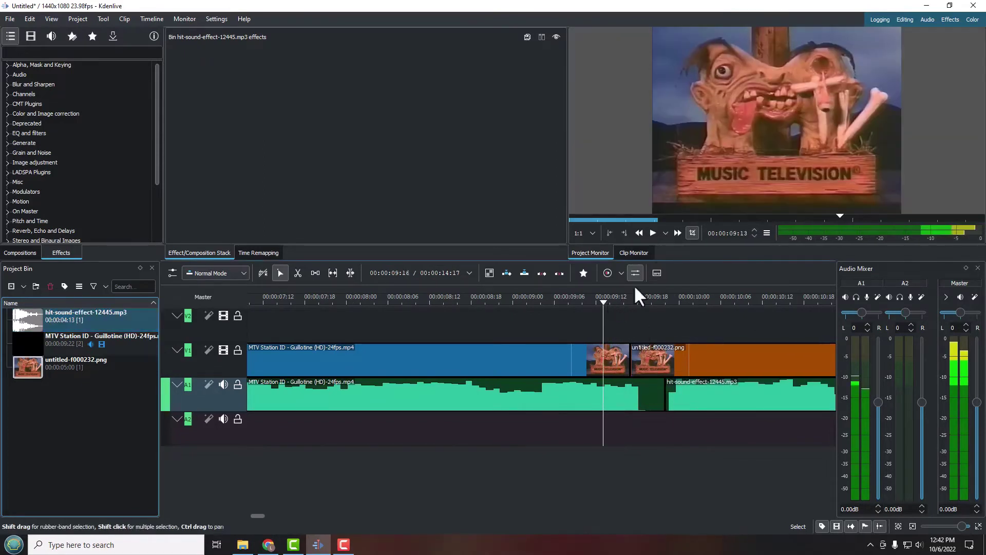
click(652, 233)
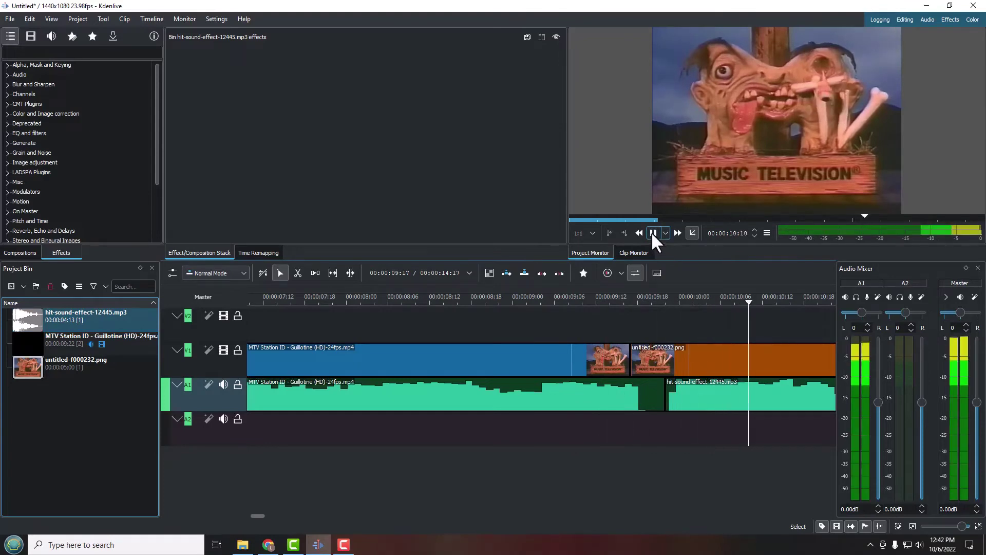
drag(808, 298, 628, 314)
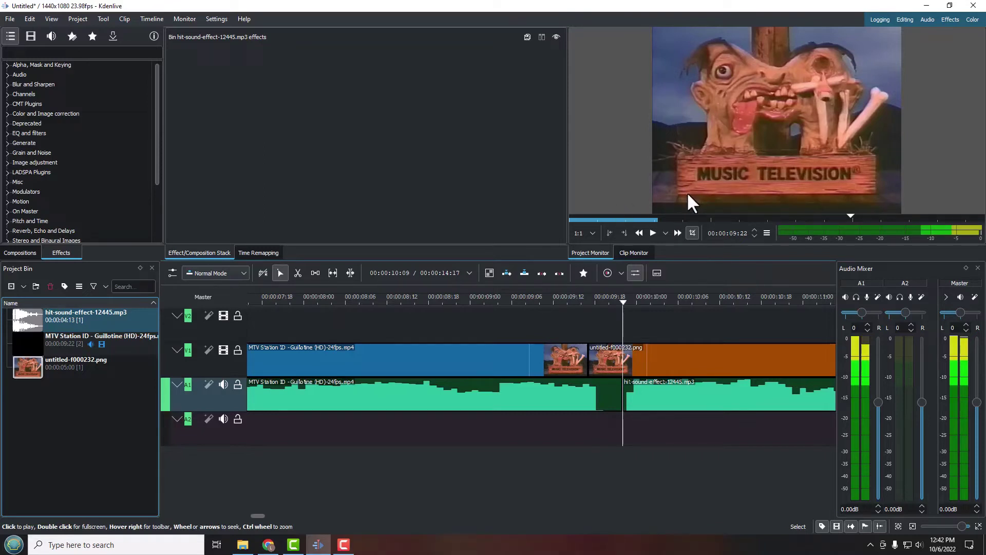
Start a new title clip and add a text item reading MURDER near the middle of the canvas
click(78, 408)
right_click(78, 408)
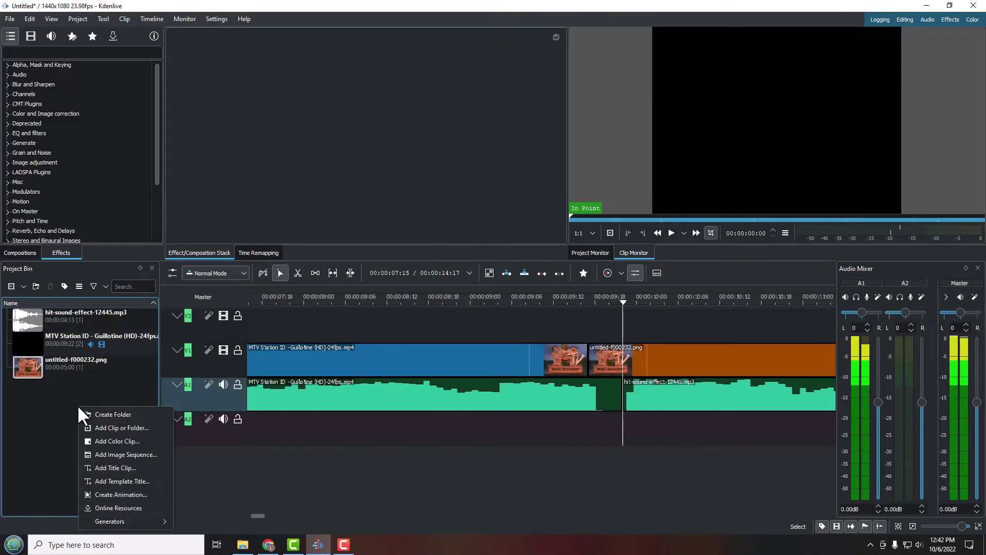
click(115, 467)
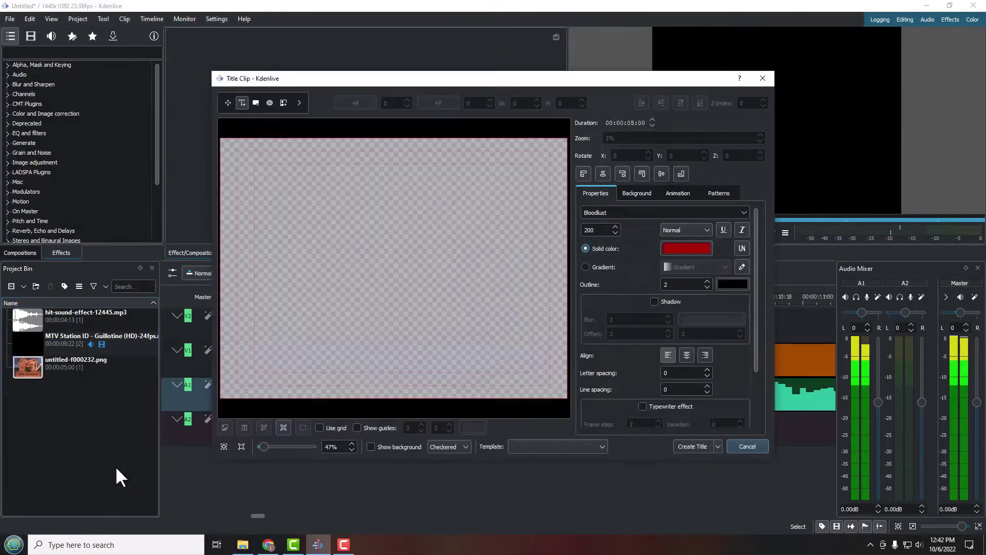
click(340, 264)
click(348, 260)
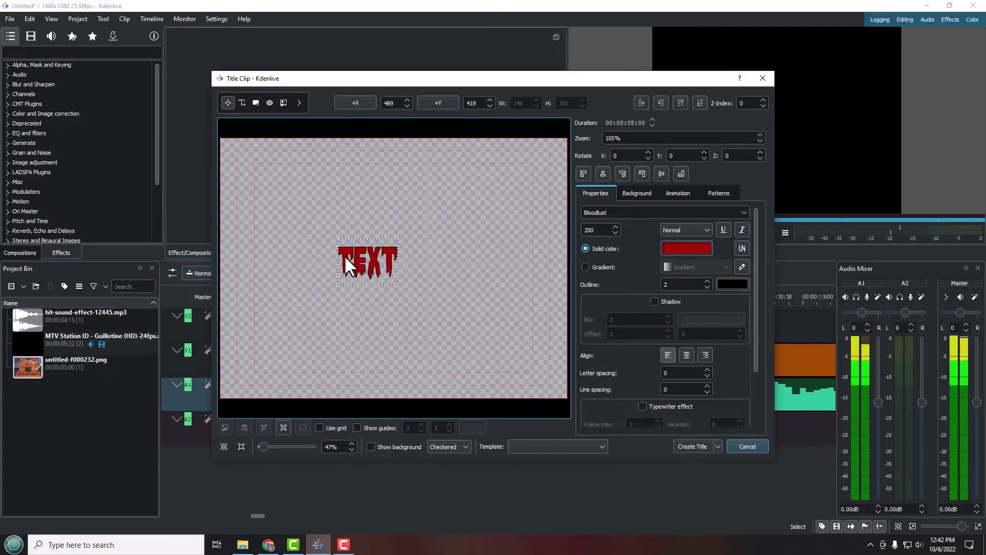
key(Delete)
key(Delete)
key(Delete)
key(Delete)
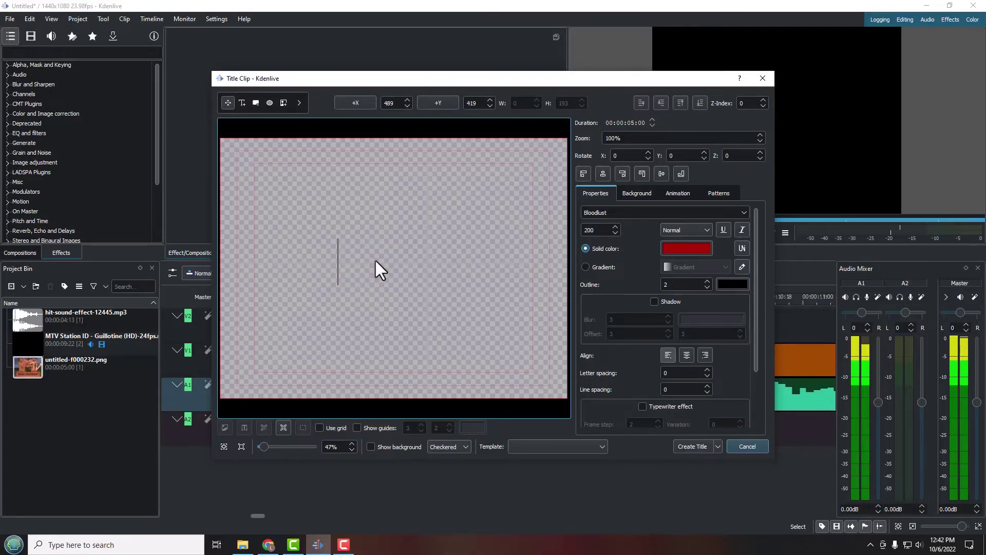
text(MURDER)
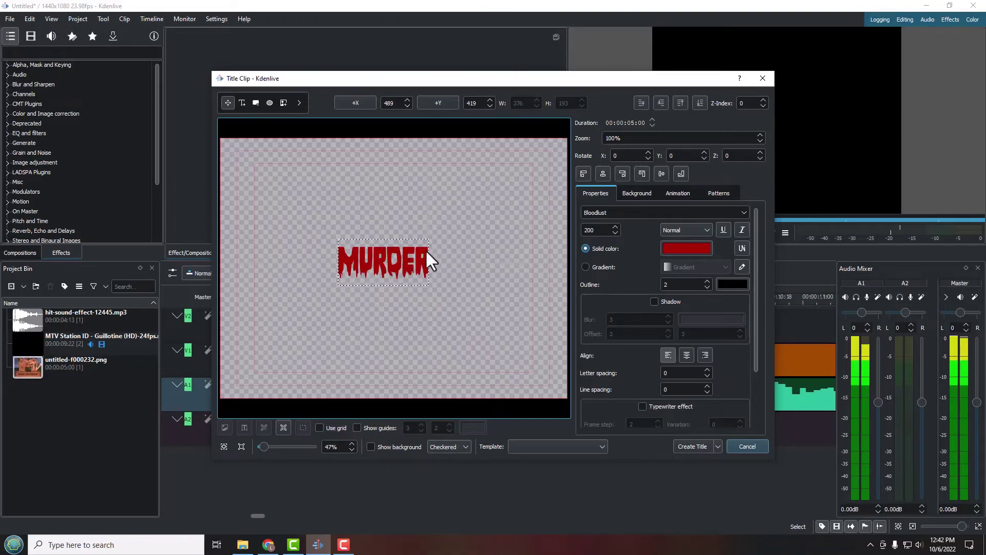
Set the MURDER text's solid color to black, #000000
click(699, 248)
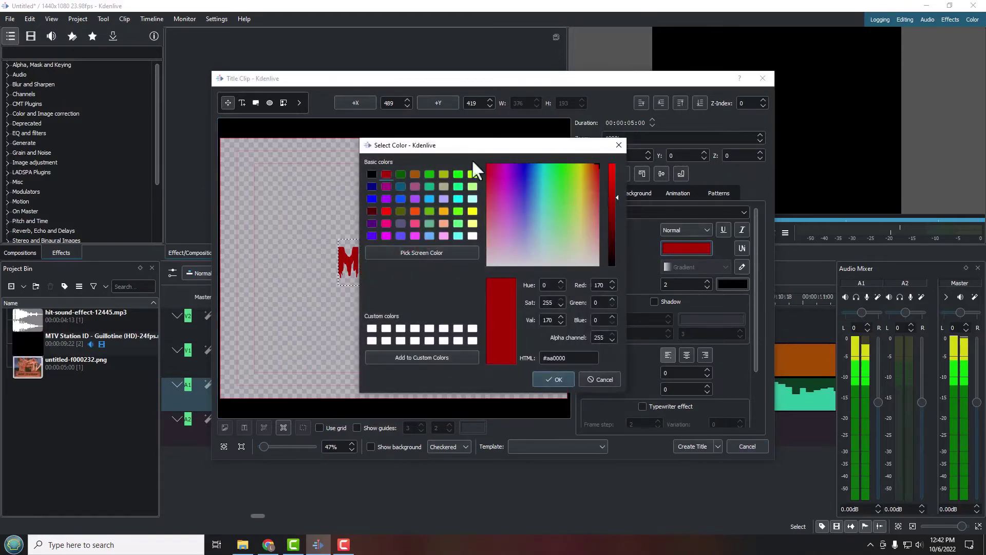
click(370, 173)
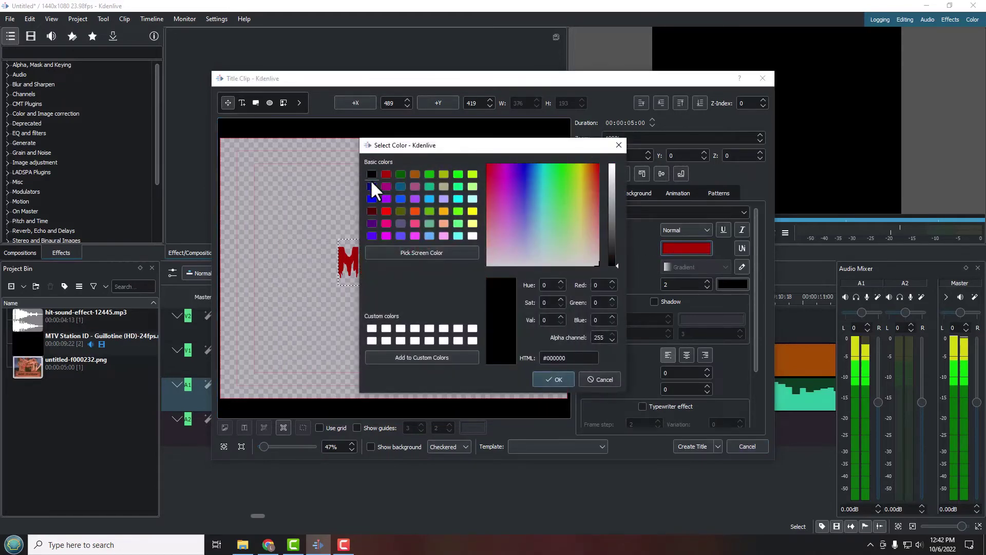
click(554, 379)
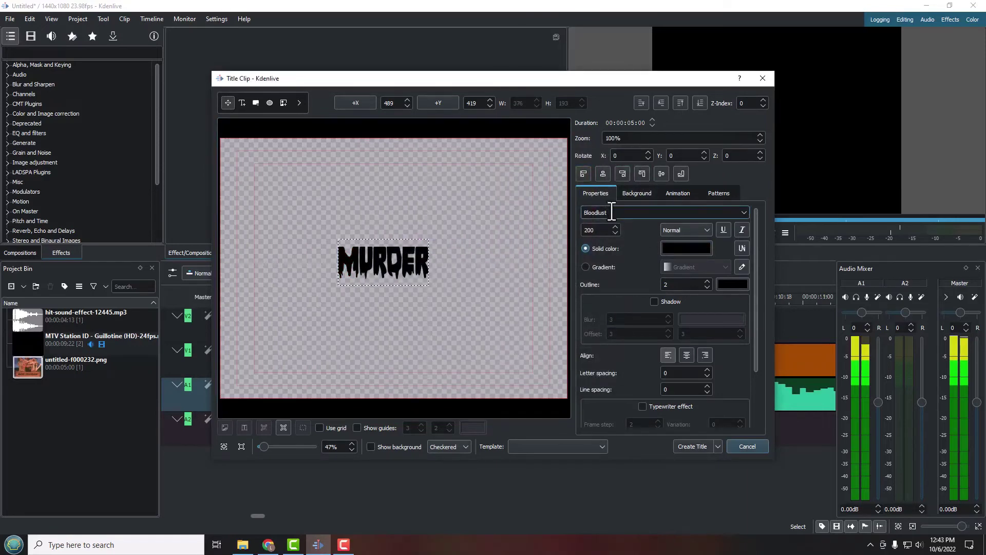
Look through the available fonts and set the MURDER text's font to Bloodlust
click(742, 212)
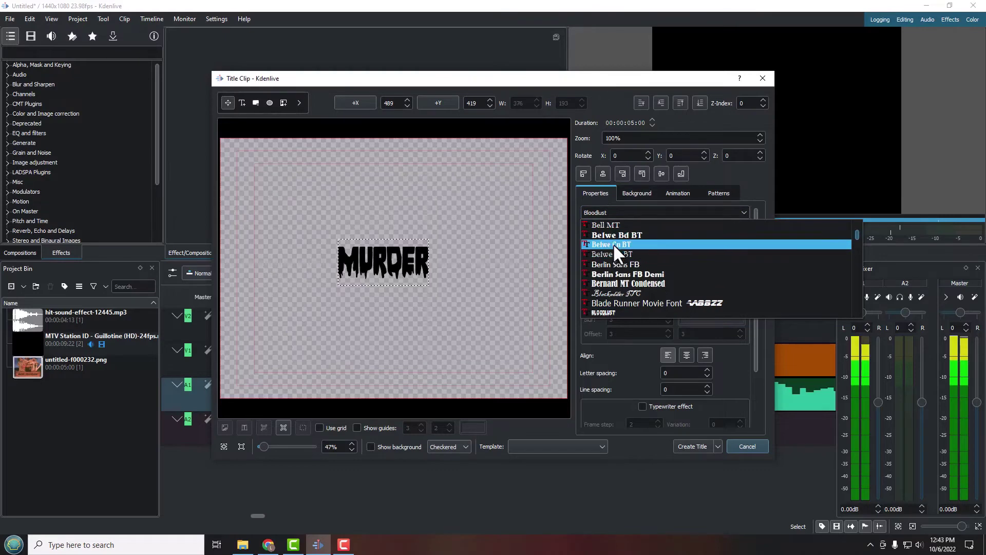
click(612, 245)
drag(728, 215, 558, 211)
text(bloo)
key(Return)
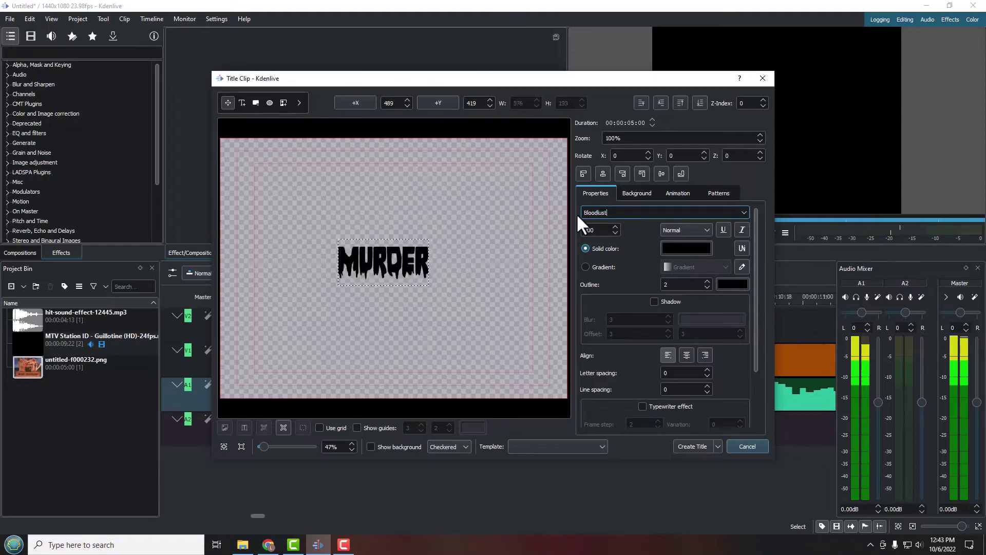
Set the MURDER text's solid color to dark red, #aa0000
click(690, 248)
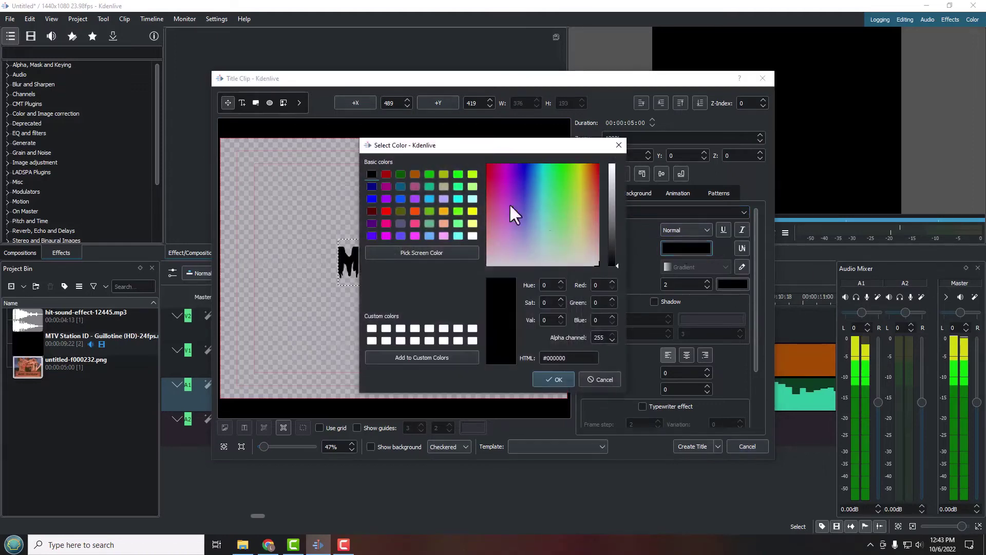
click(386, 174)
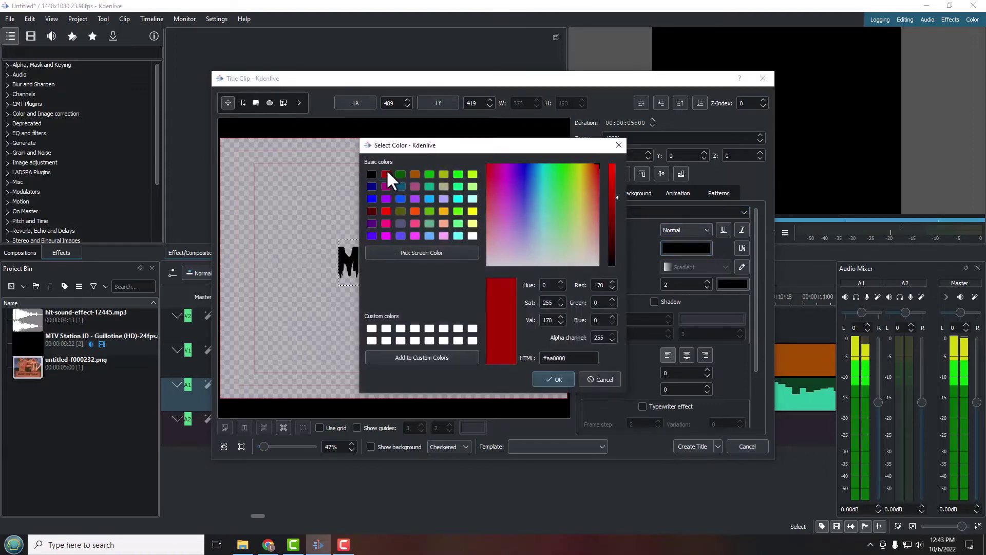
click(558, 380)
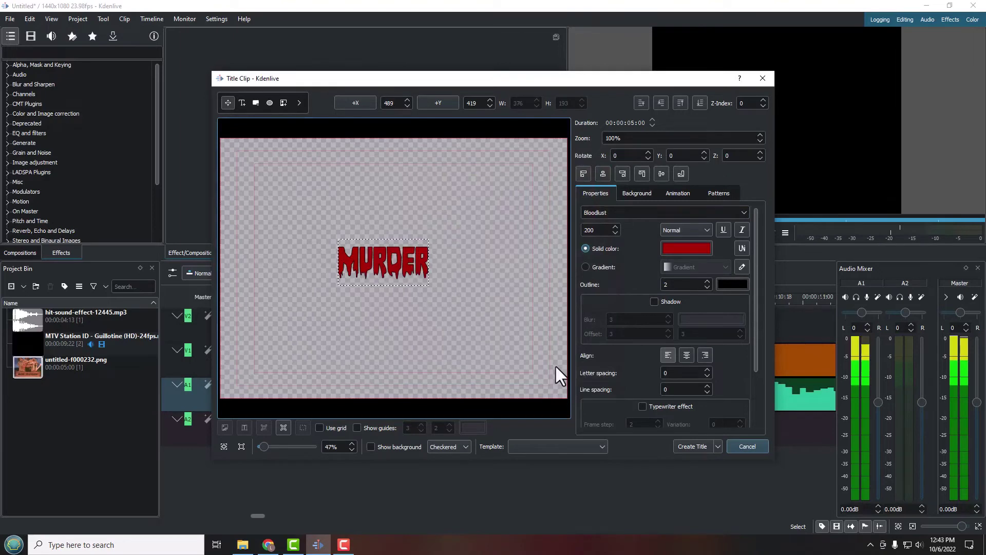
Try different outline widths on the MURDER text and return the outline to 2
scroll(706, 280, up, 5)
scroll(705, 287, down, 7)
scroll(704, 286, down, 1)
scroll(704, 281, down, 1)
scroll(706, 279, up, 5)
click(696, 285)
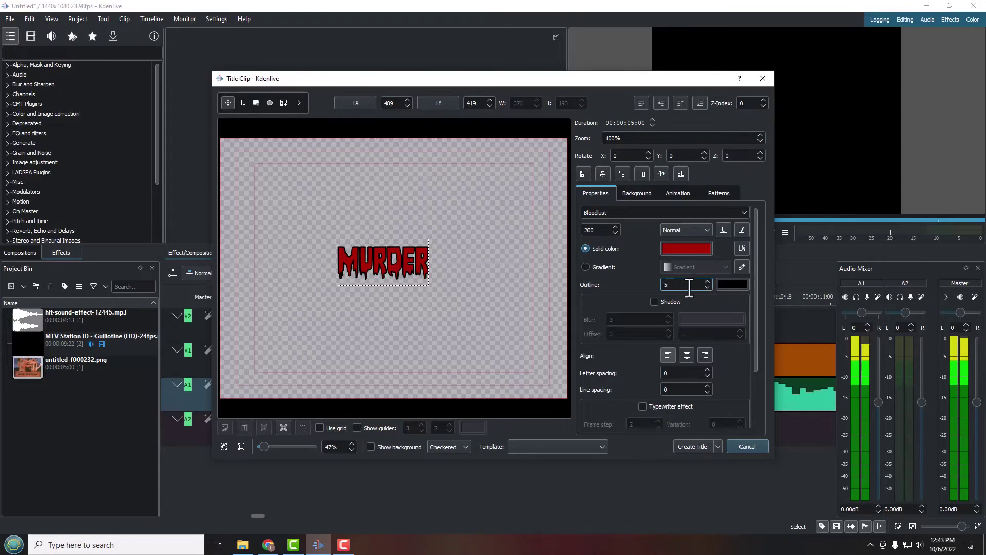
scroll(696, 287, down, 3)
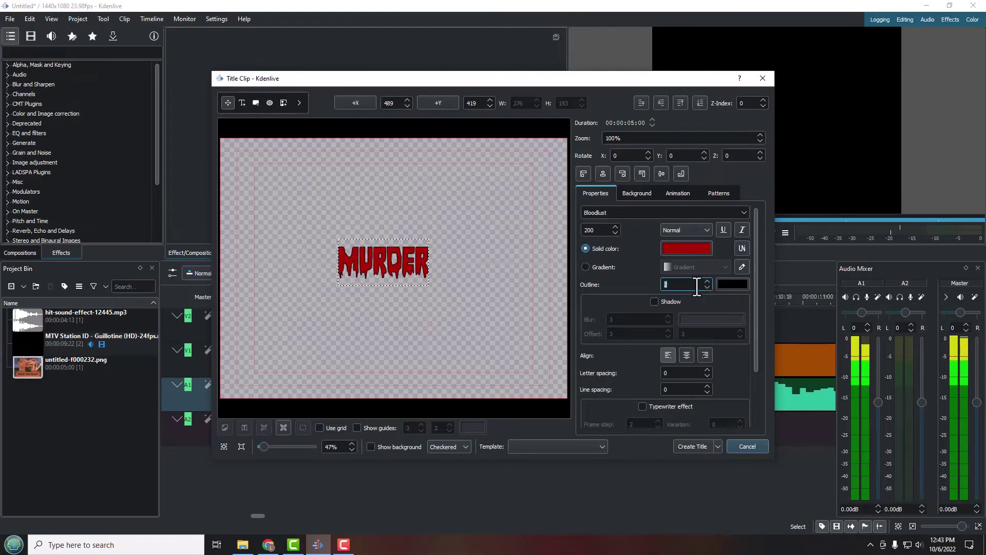
click(677, 286)
Set the MURDER text's font size to 242
drag(600, 230, 578, 236)
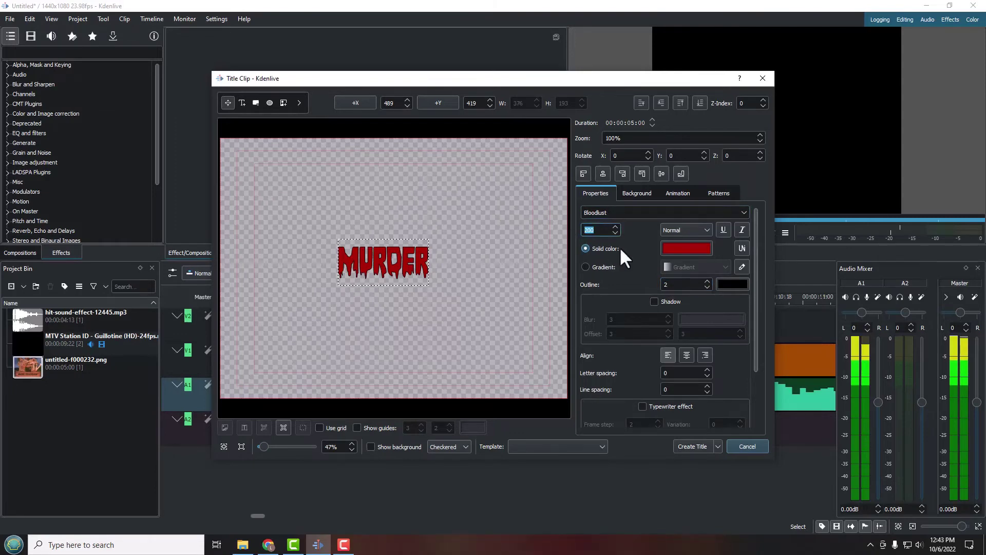
text(240)
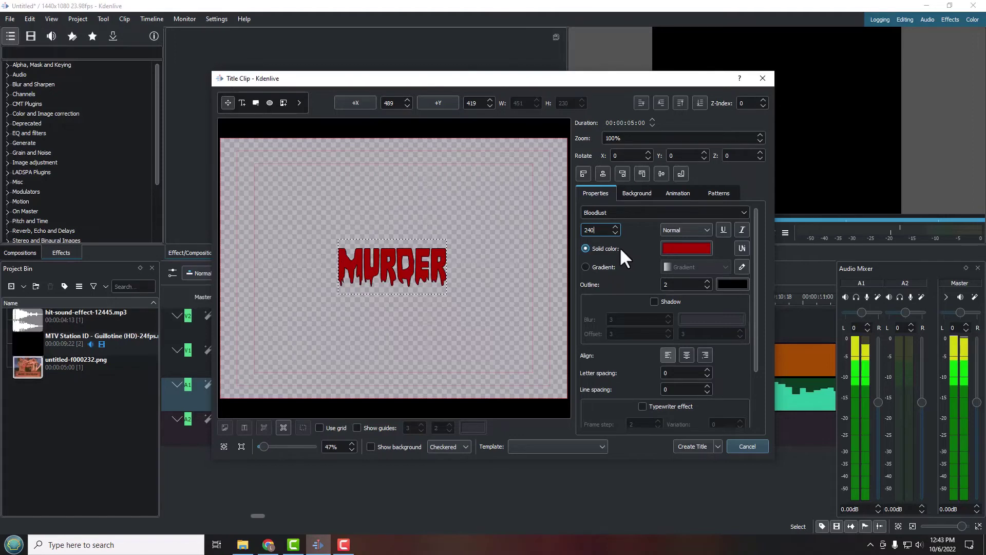
scroll(617, 226, up, 2)
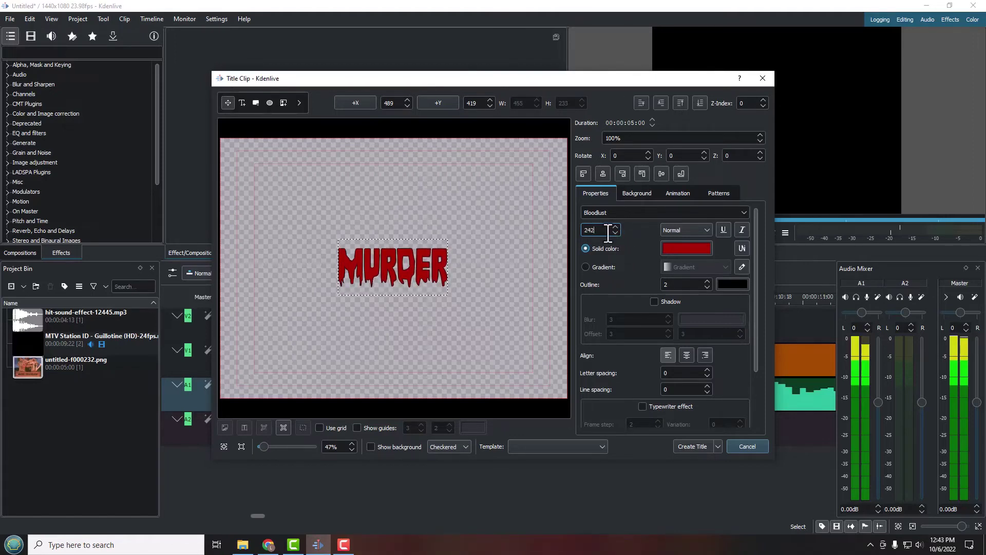
Set the MURDER text's font size to 200 and create the title clip
click(584, 230)
key(ctrl+a)
text(200)
key(Return)
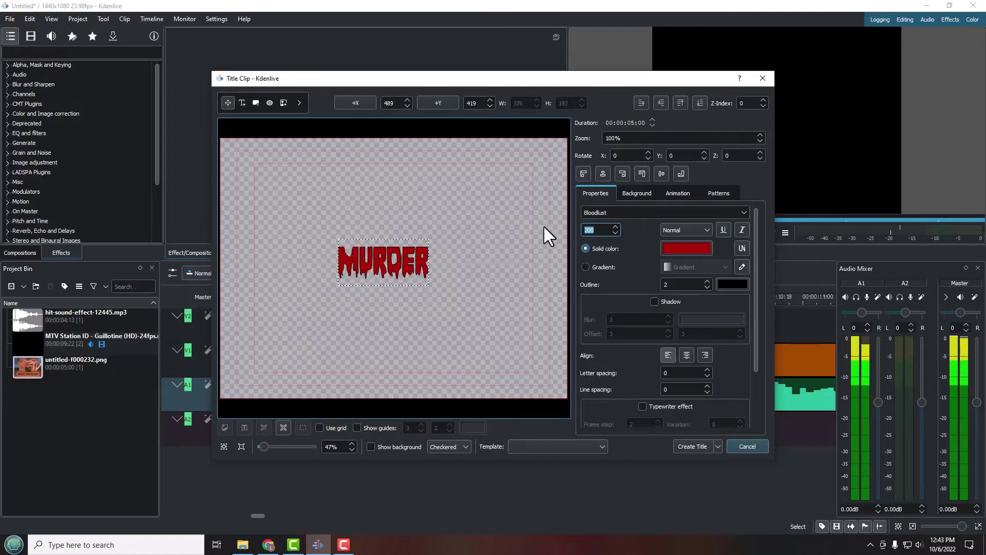
click(693, 445)
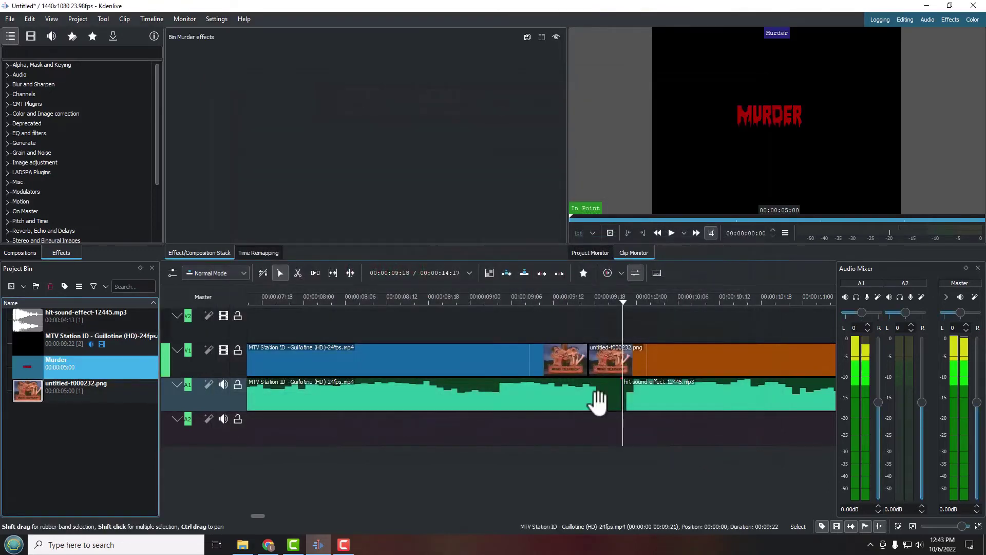
Place the Murder title on track V2 at the start of the hit sound and preview it over the freeze frame
click(122, 365)
drag(78, 369, 740, 333)
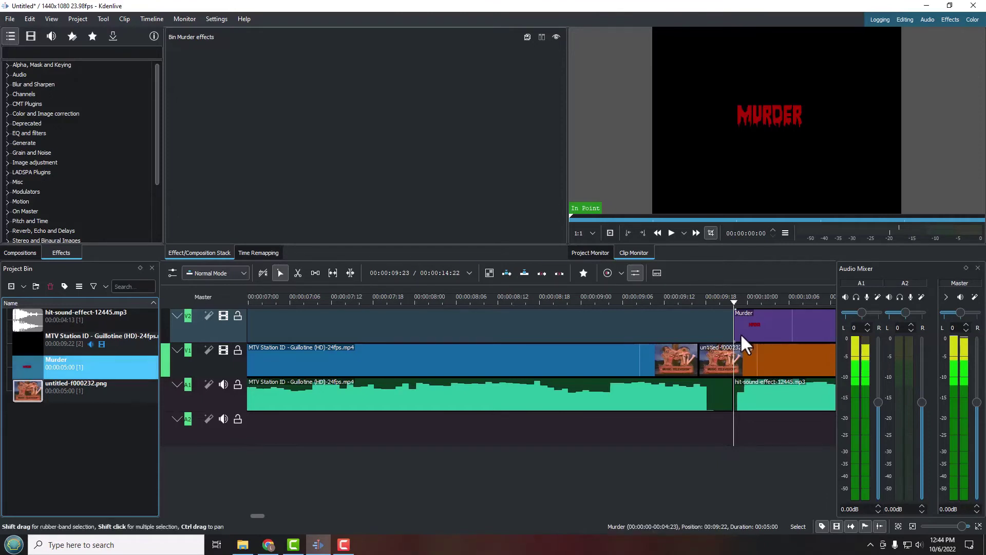
click(721, 302)
mouse_move(722, 300)
mouse_down()
mouse_move(779, 304)
mouse_move(726, 307)
mouse_up()
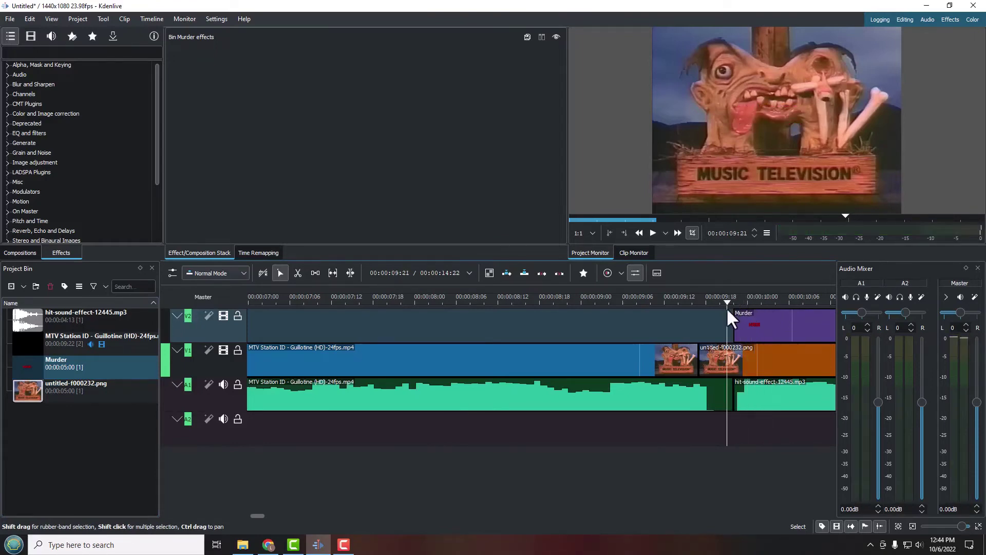
click(652, 232)
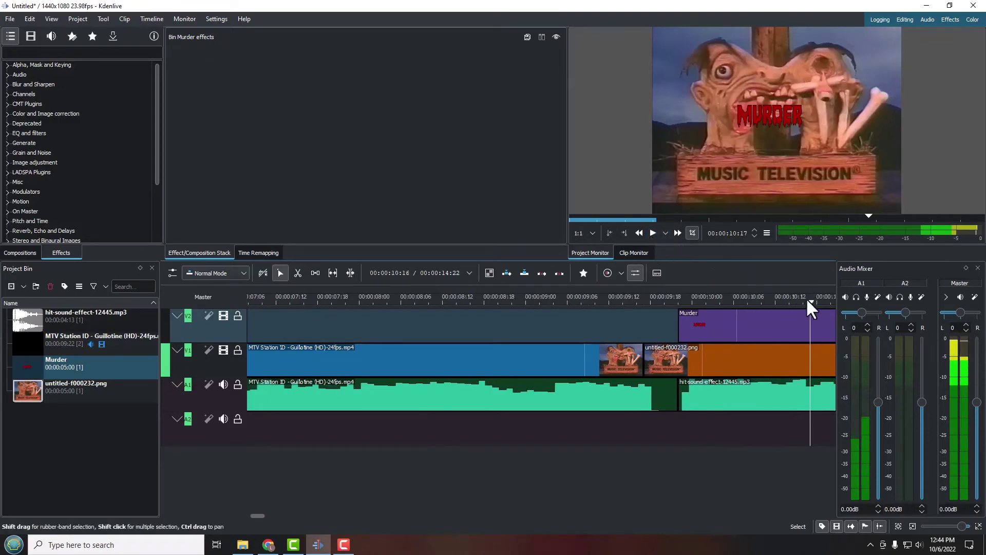
drag(807, 301, 679, 300)
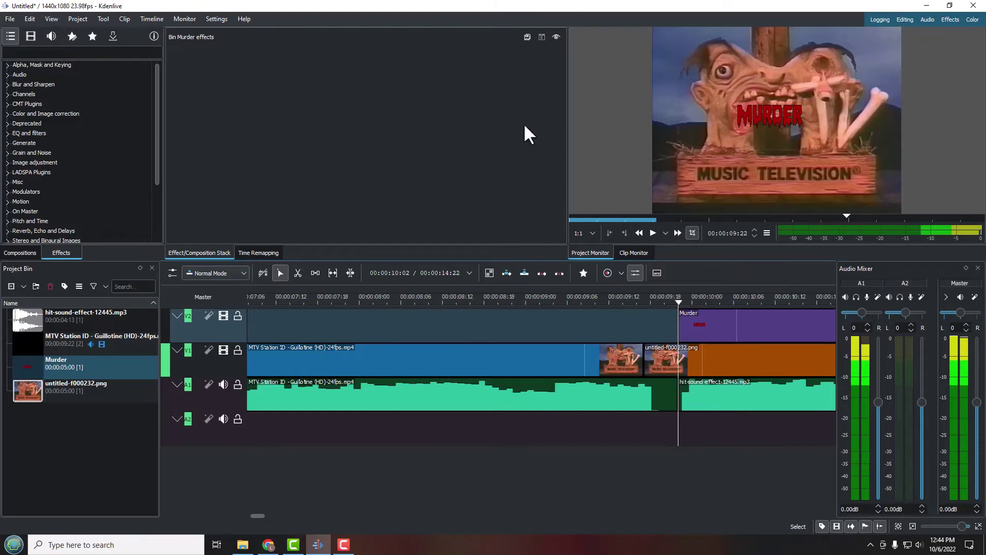
Find the Transform effect by searching "tran", apply it to the Murder title clip and select that clip
click(72, 54)
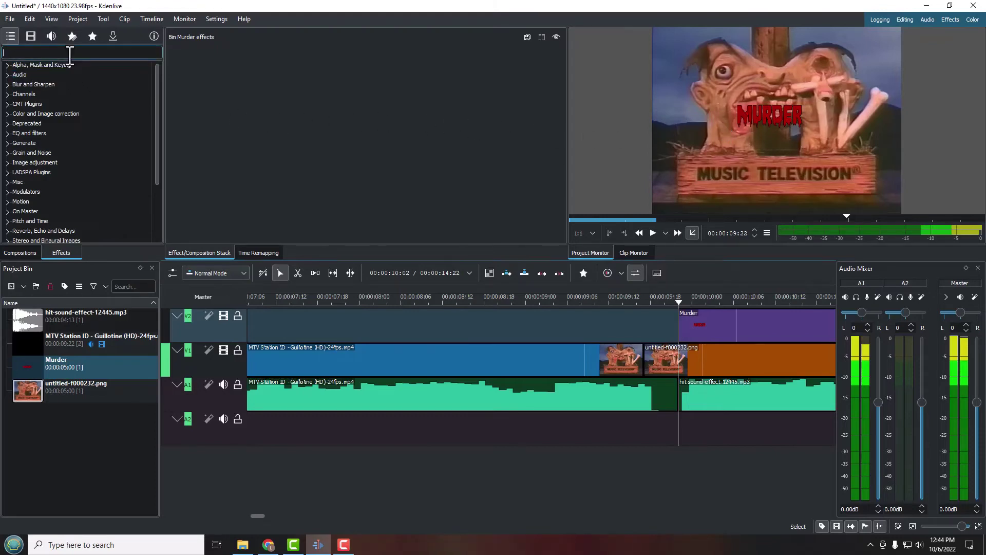
text(tran)
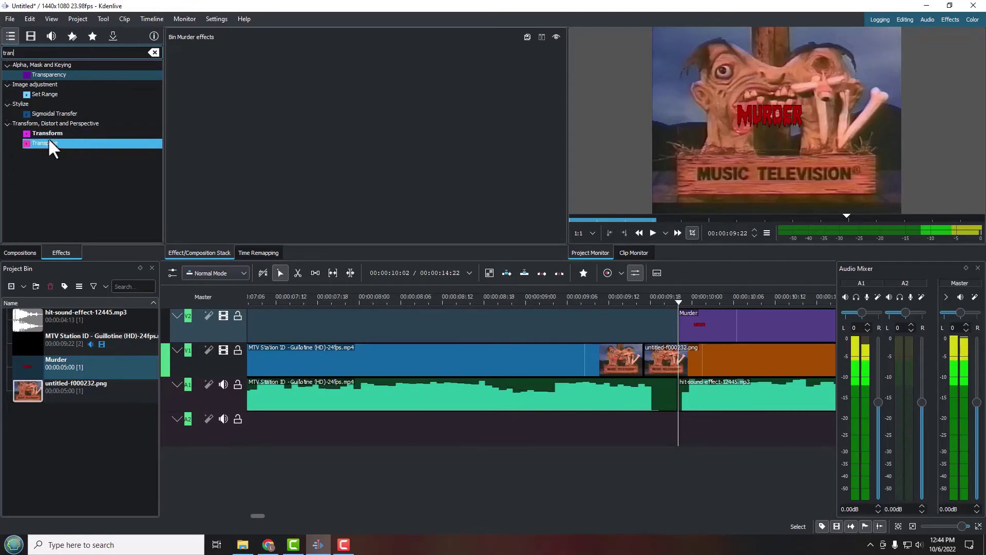
right_click(71, 143)
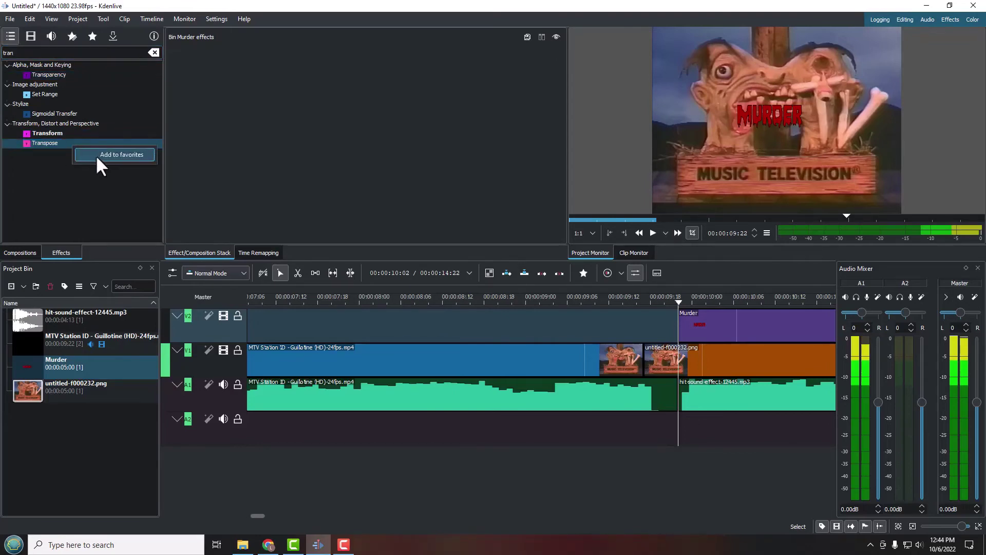
click(50, 166)
click(51, 132)
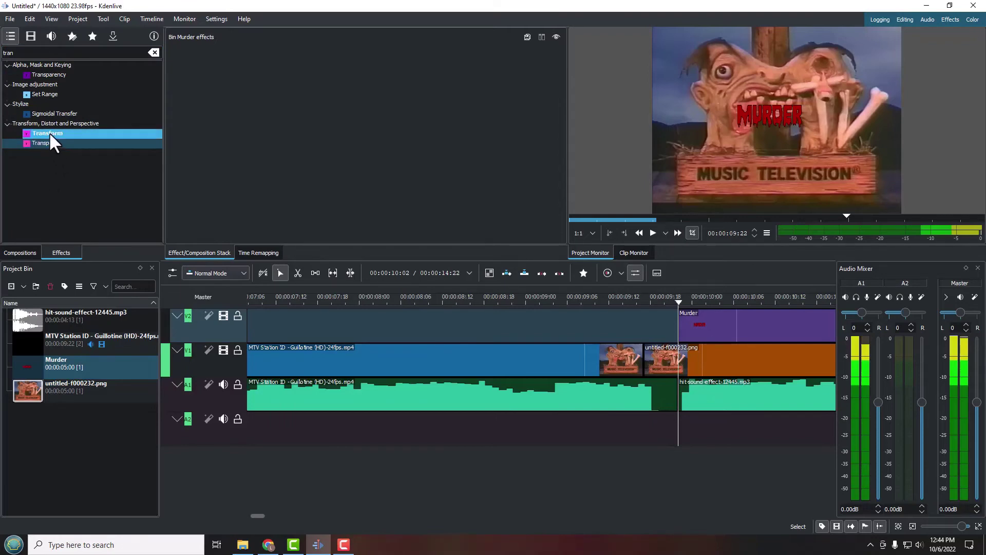
drag(50, 131, 714, 322)
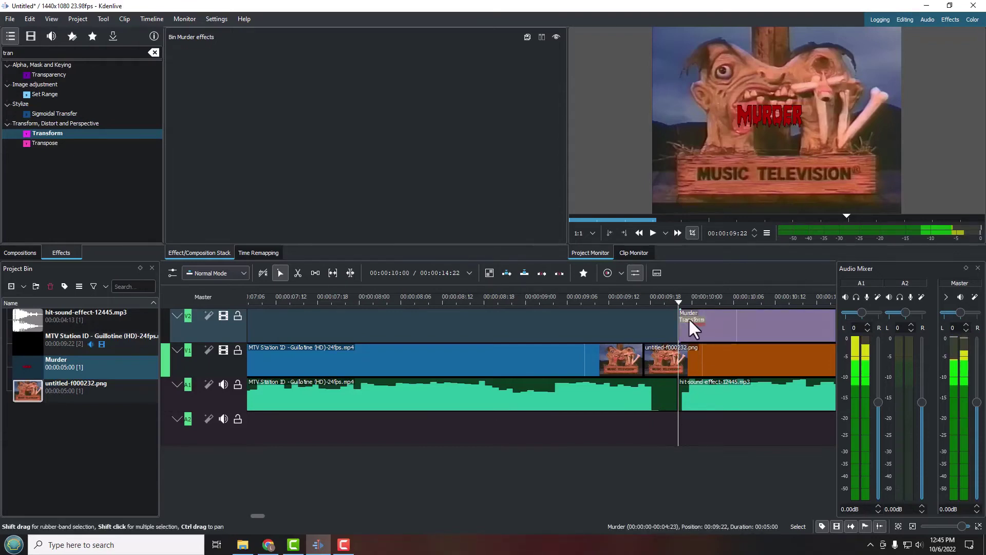
click(731, 327)
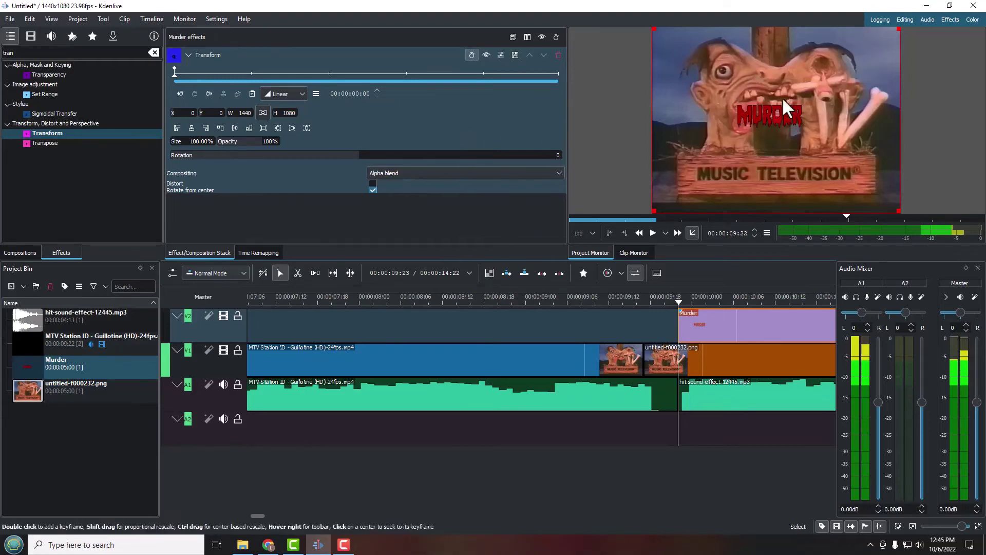
Try an X position of 100 in the Murder title's Transform effect
click(191, 114)
text(100)
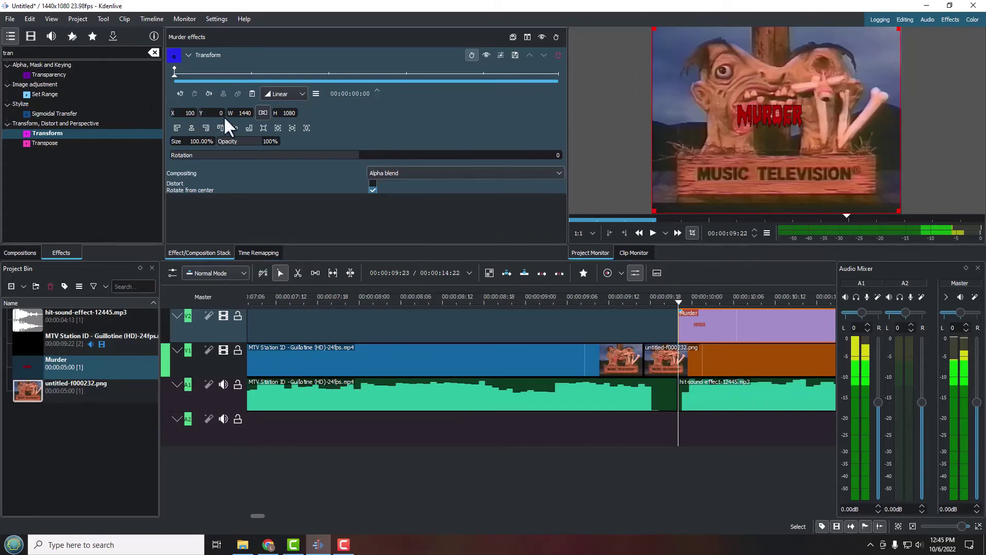
key(Return)
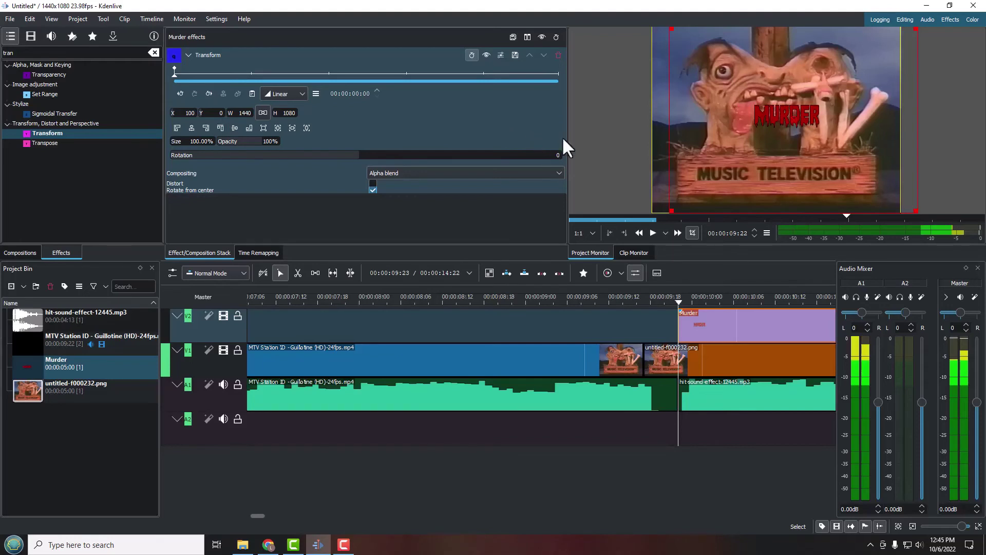
Move the MURDER title over the word MUSIC on the sign, at about X -271, Y 315, and set its rotation to 340
drag(794, 123, 731, 179)
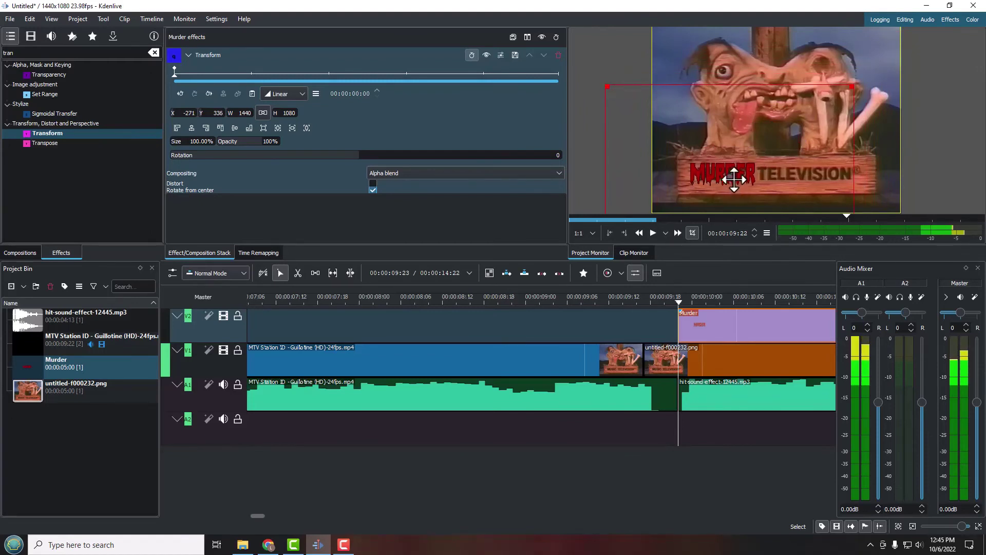
click(554, 157)
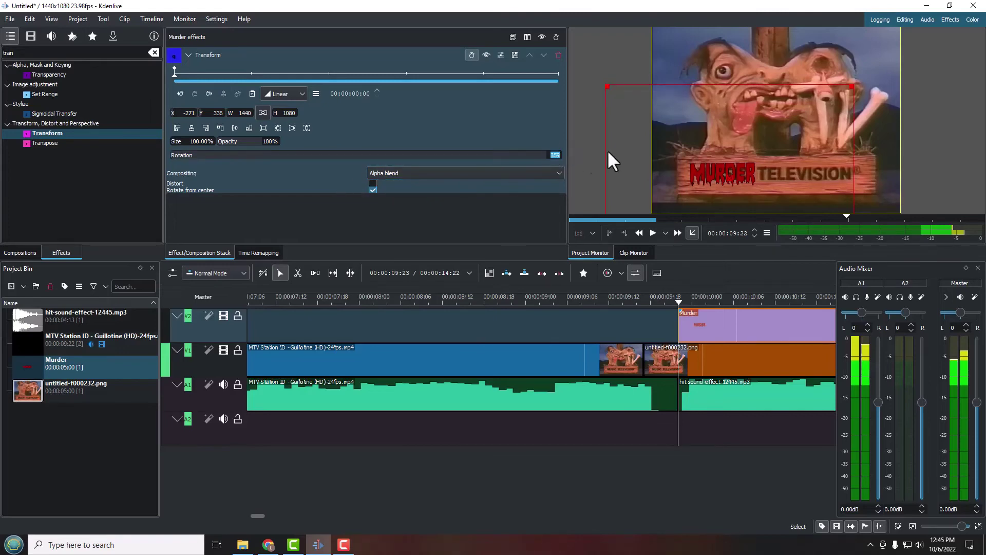
text(240)
key(Return)
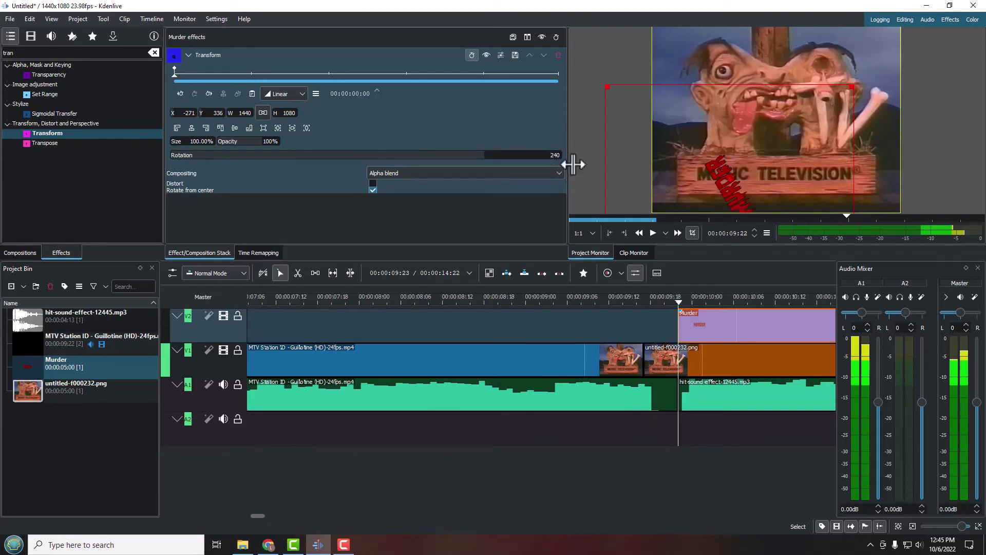
key(Return)
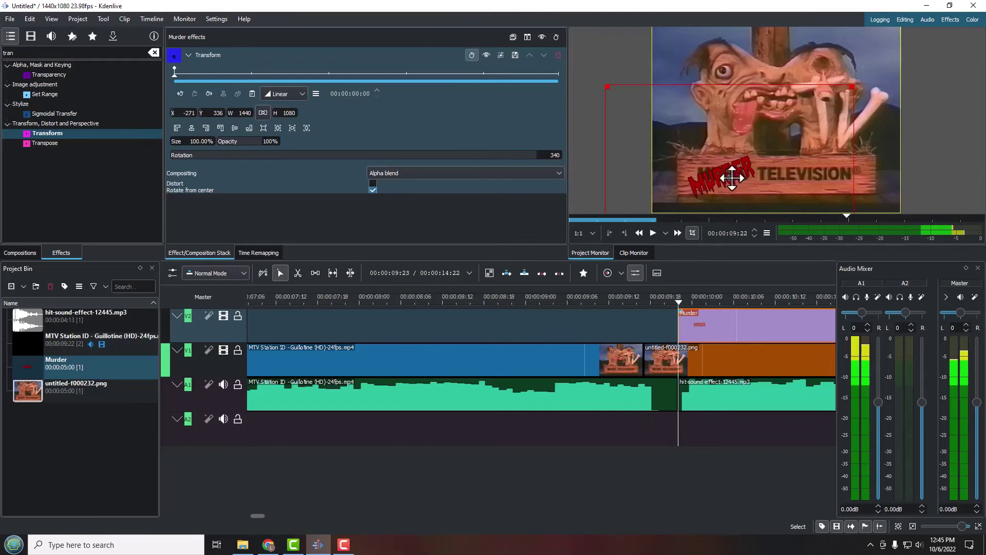
drag(732, 178, 731, 175)
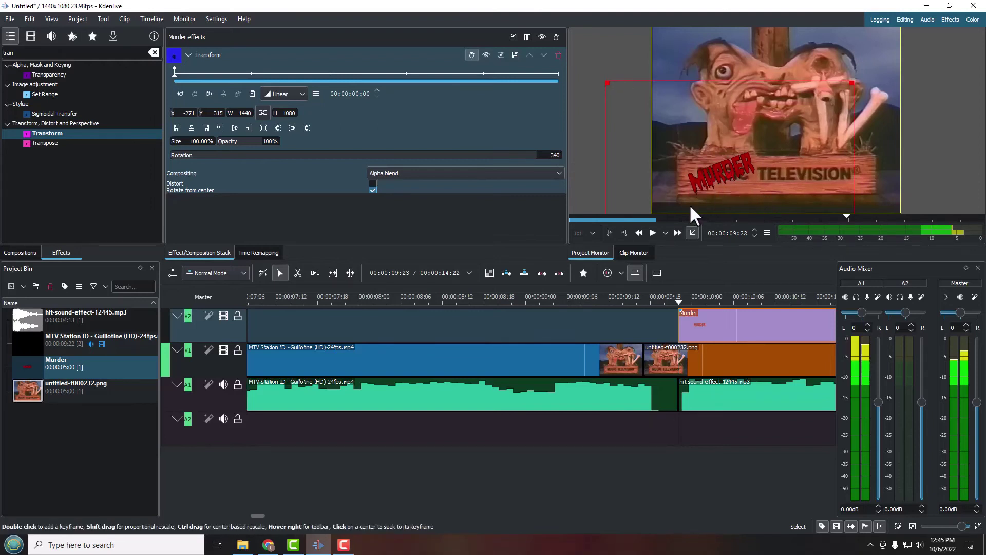
Play back the ending from just before the title to check the tilted MURDER text against the hit sound
drag(680, 301, 589, 302)
click(652, 232)
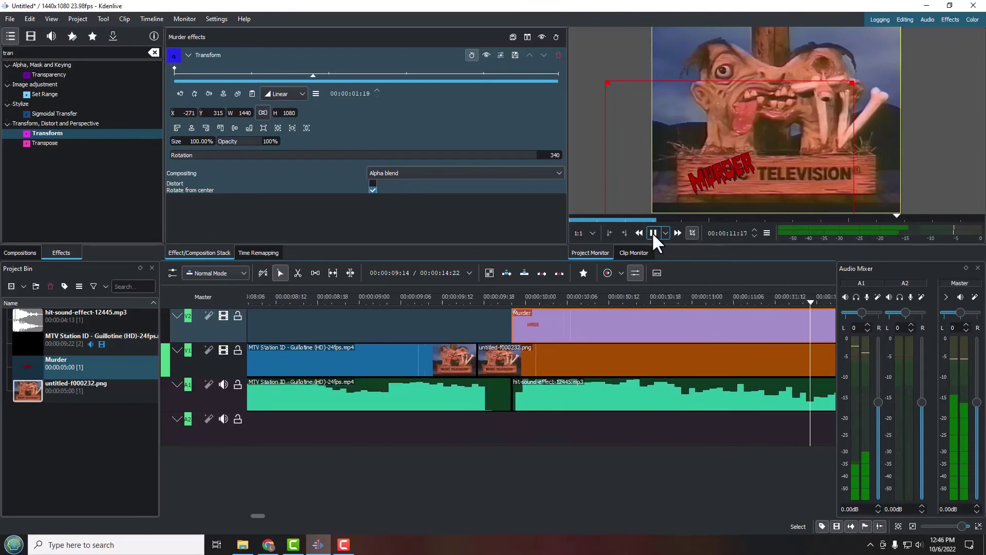
click(653, 232)
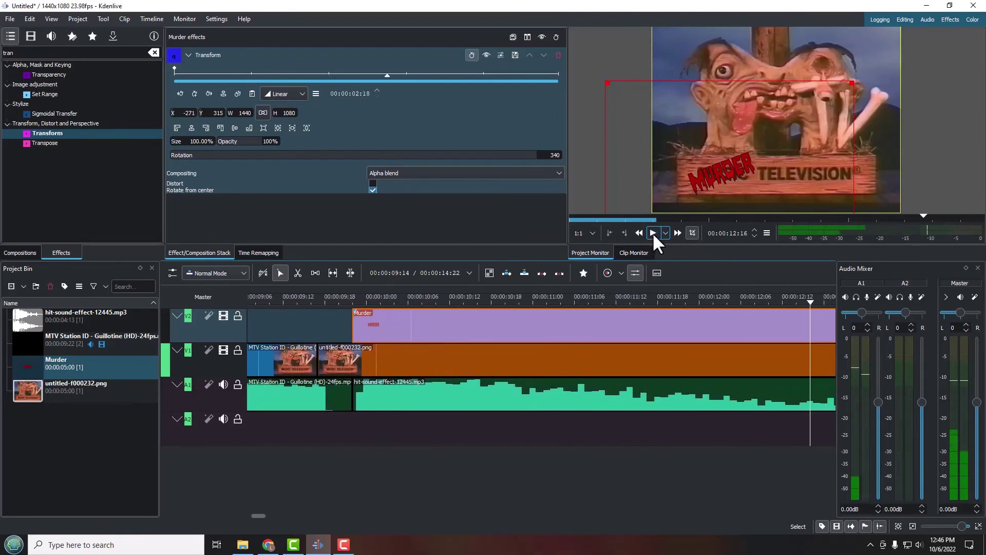
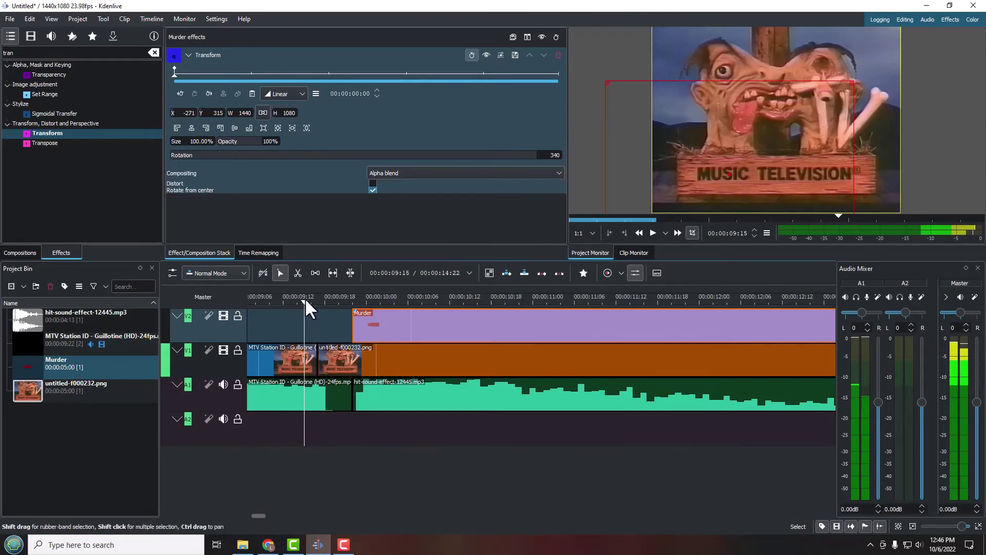
mouse_move(305, 298)
mouse_down()
mouse_move(275, 300)
mouse_move(326, 308)
mouse_move(300, 300)
mouse_up()
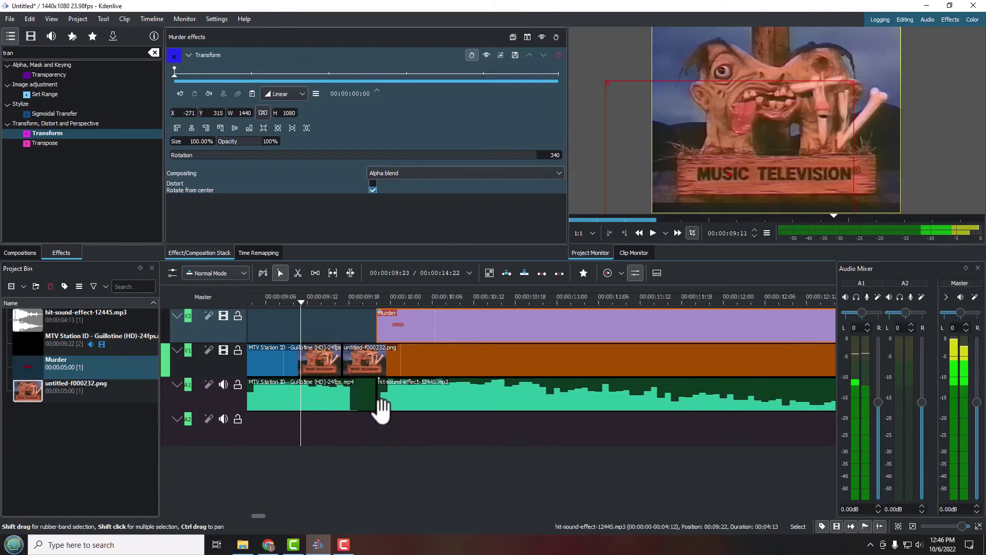
click(653, 233)
click(653, 232)
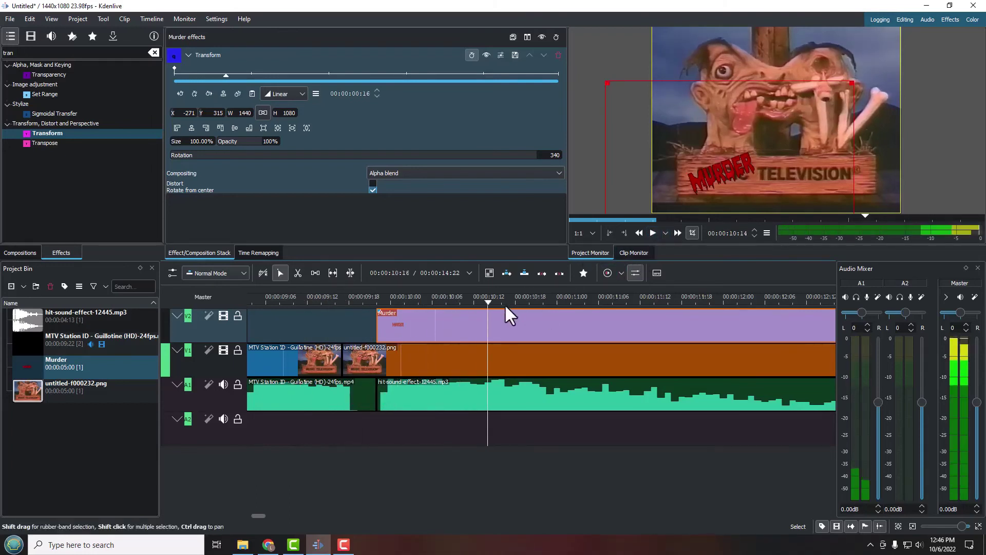
drag(490, 301, 302, 318)
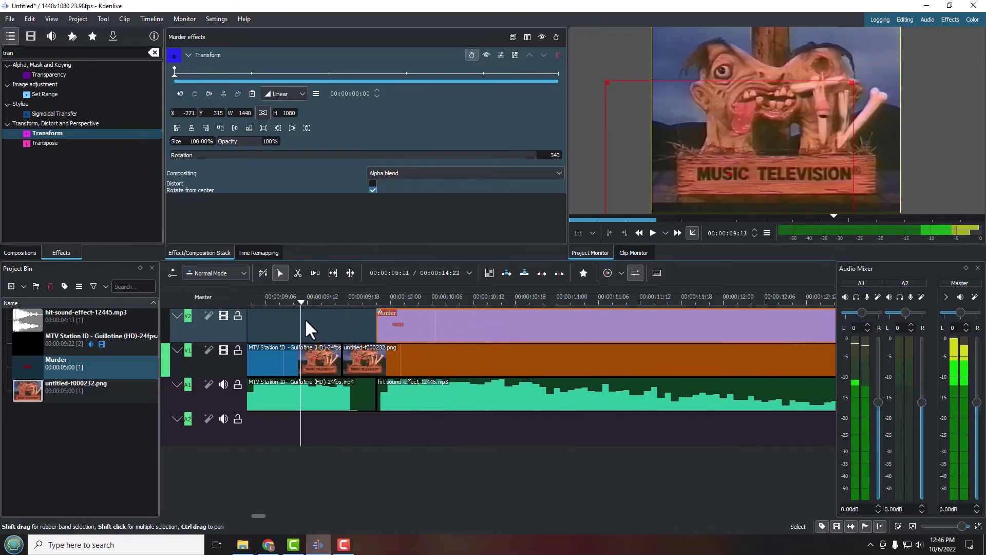
Add a 13-frame fade out to the end of the MTV Station ID audio on track A1 and play it back
click(348, 387)
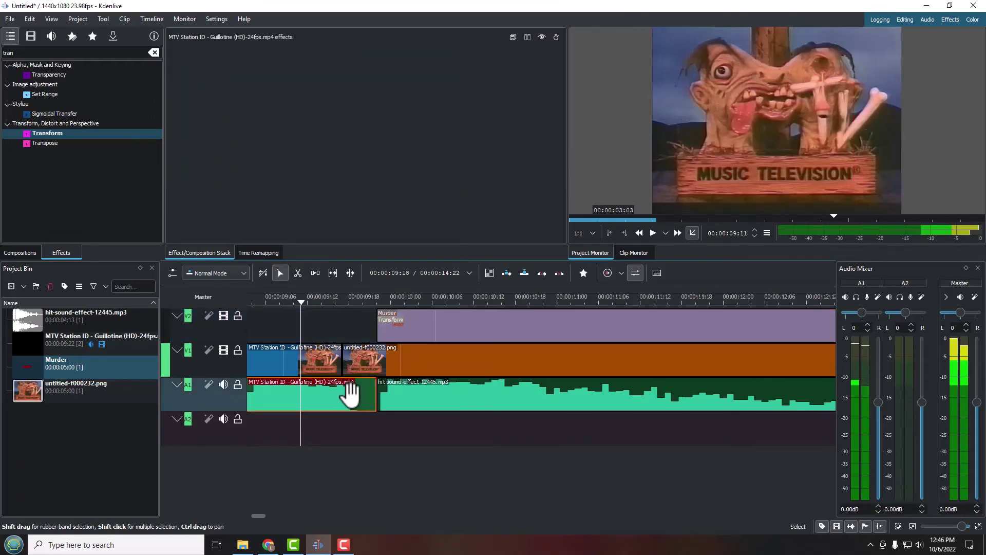
mouse_move(377, 386)
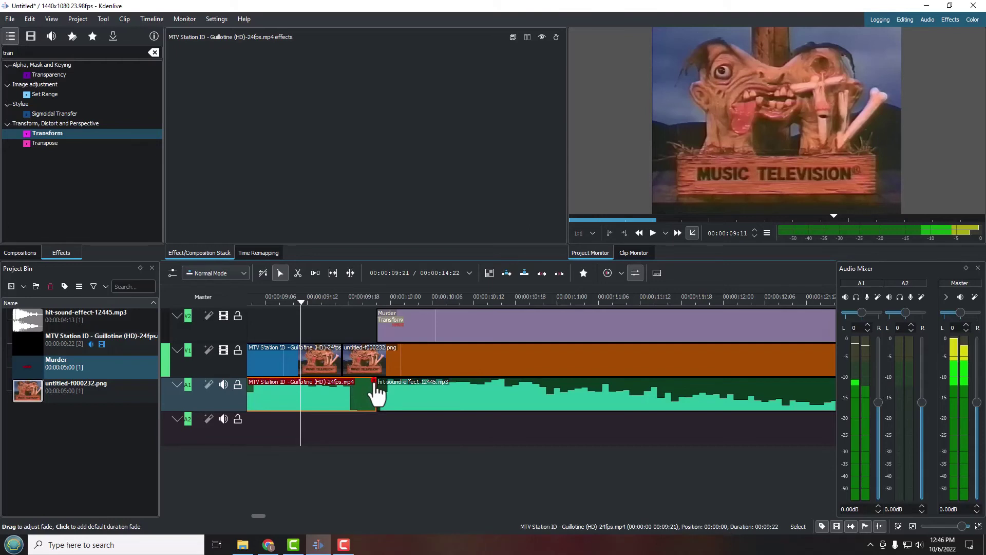
drag(375, 386, 301, 393)
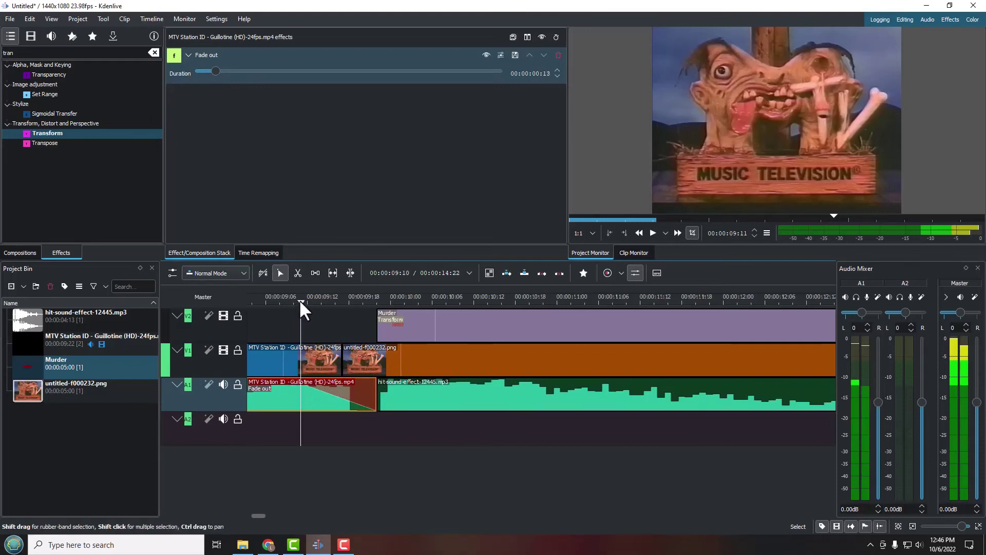
drag(300, 302, 287, 303)
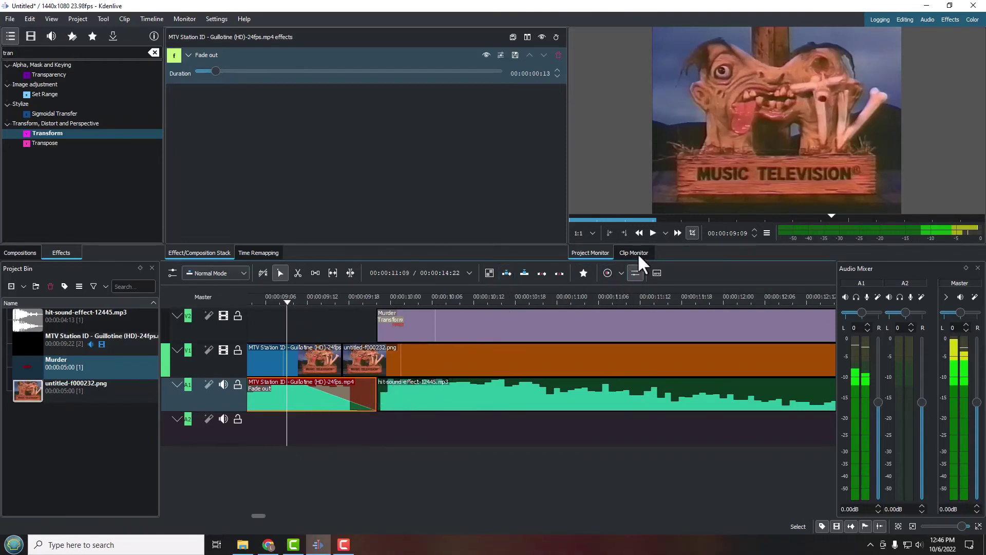
click(653, 230)
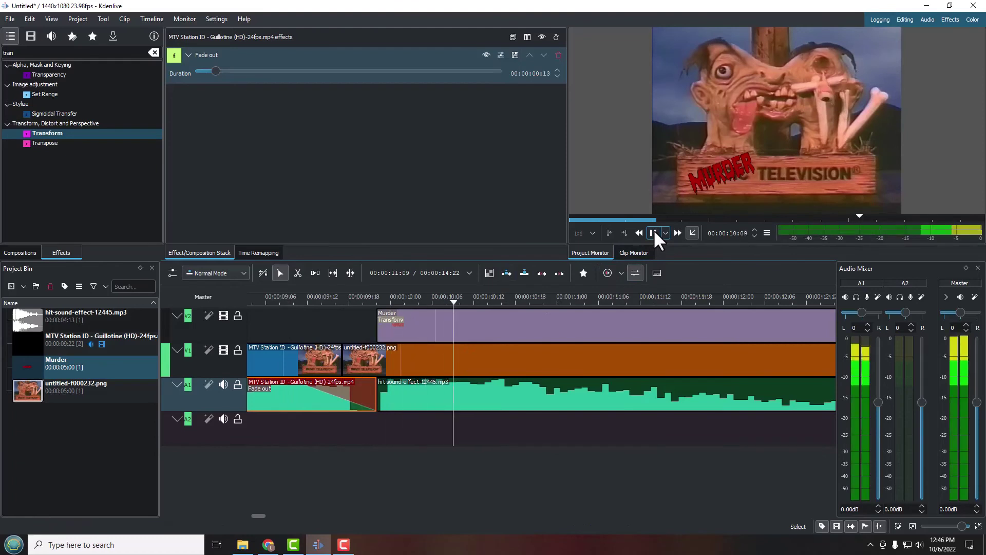
click(654, 230)
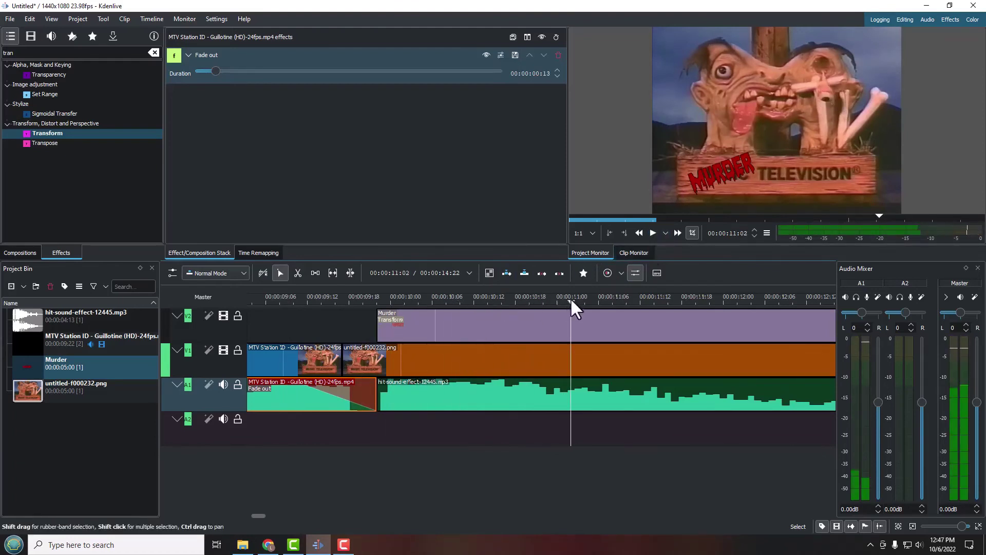
Trim the ends of the freeze-frame image and the Murder title to match the end of the hit sound
drag(570, 301, 593, 301)
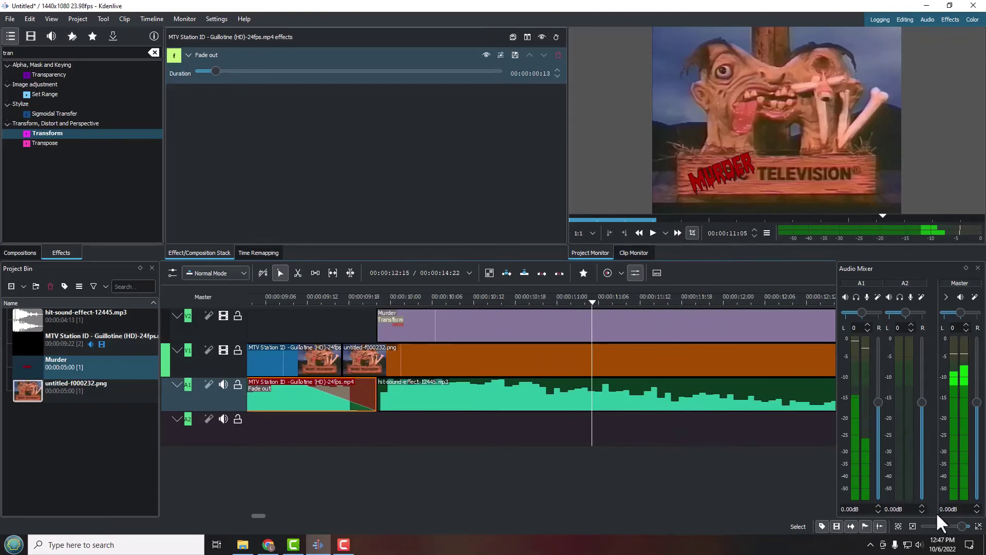
drag(958, 524, 953, 526)
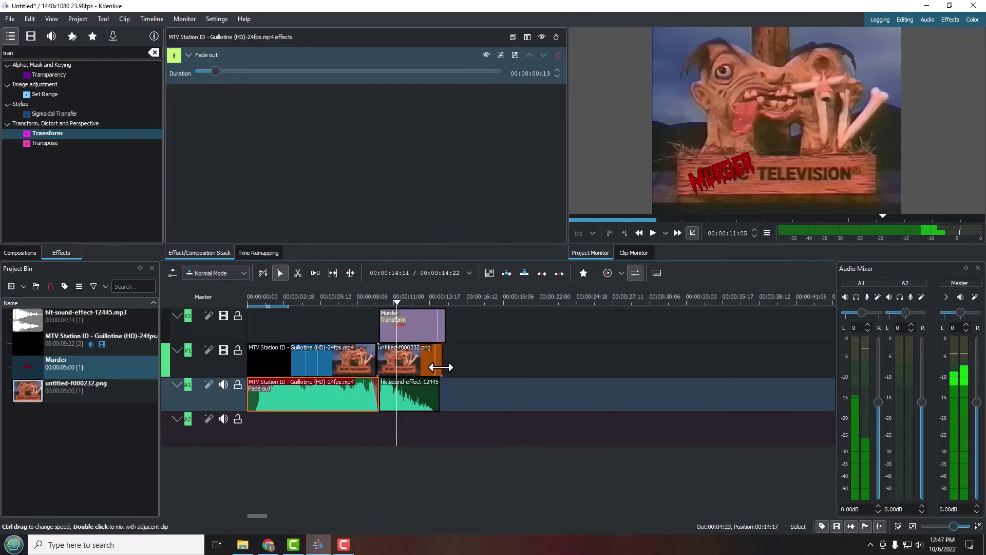
mouse_move(440, 365)
mouse_down()
mouse_move(497, 365)
mouse_move(440, 366)
mouse_up()
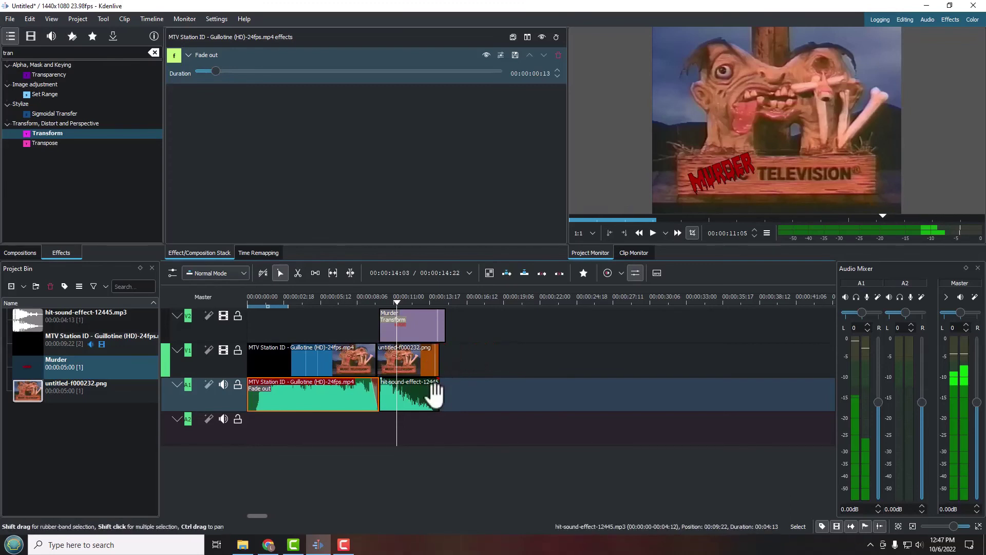
mouse_move(444, 331)
mouse_down()
mouse_move(423, 331)
mouse_move(438, 331)
mouse_up()
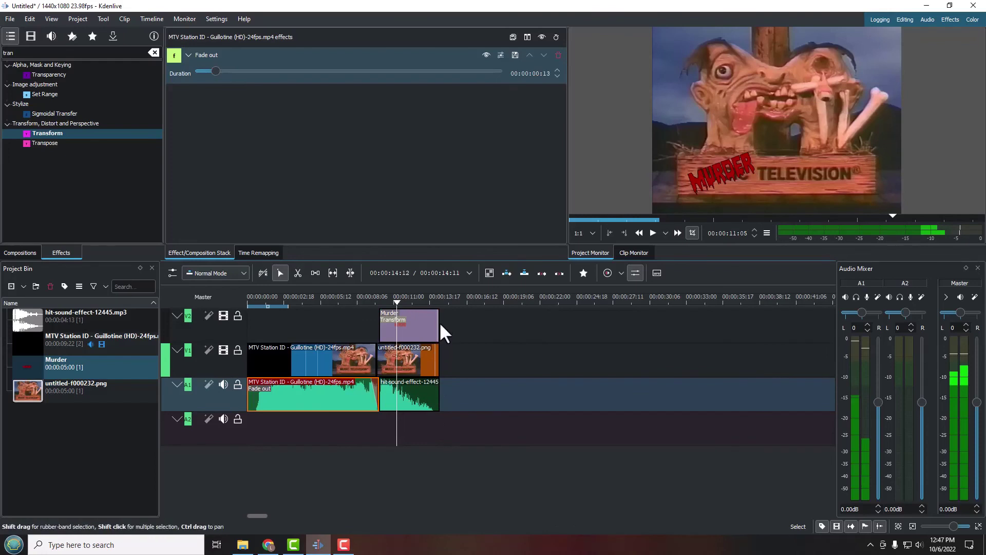
Open the render settings and set the output location to Dropbox/PROJECTION MAPPING/TUTORIALS/Kdenlive Murder Television on drive D
mouse_move(396, 301)
mouse_down()
mouse_move(346, 304)
mouse_move(399, 311)
mouse_up()
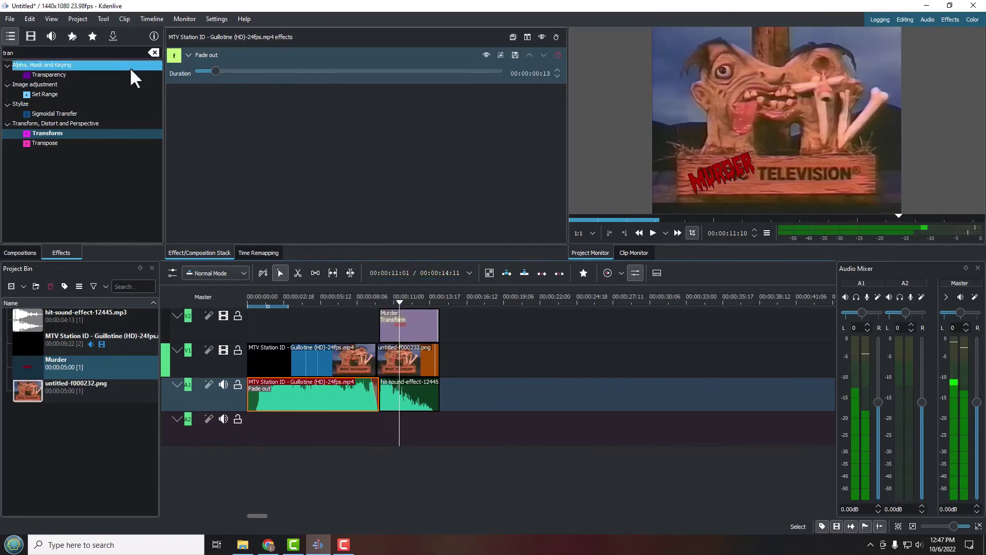
click(77, 19)
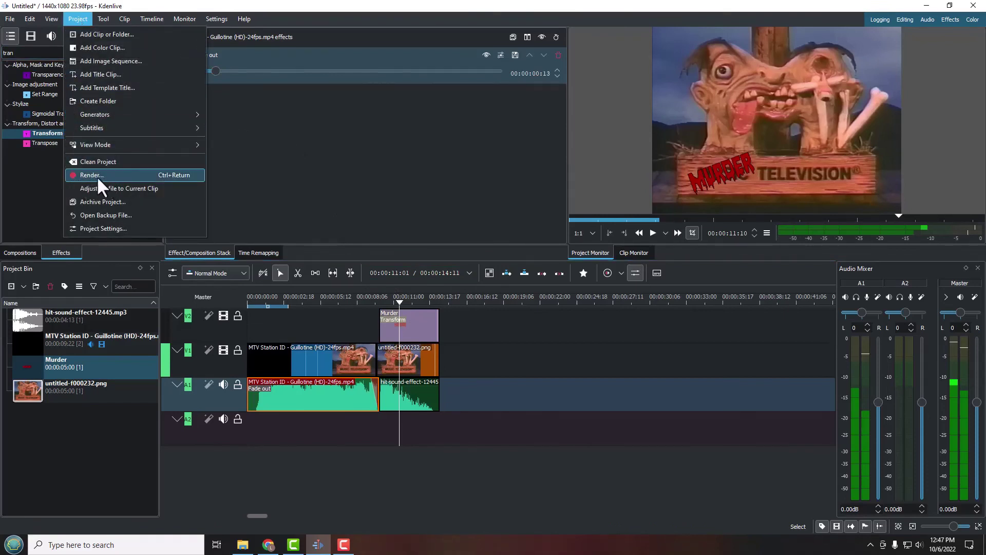
click(133, 175)
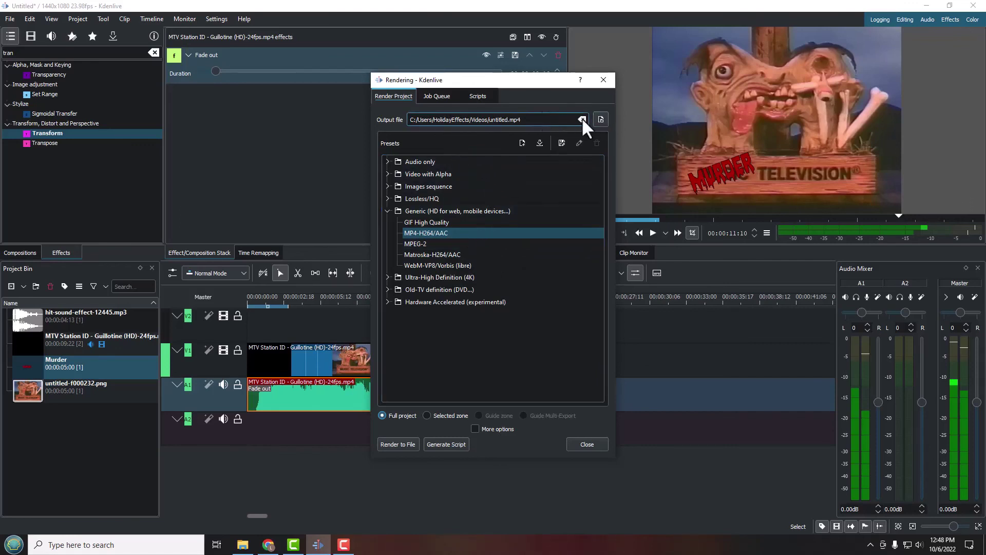
click(600, 119)
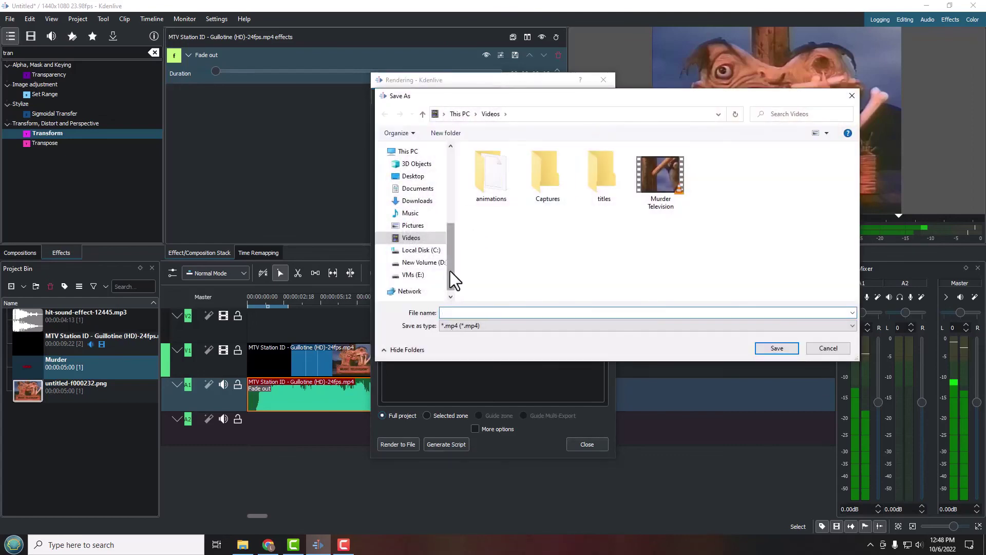
click(431, 262)
double_click(508, 185)
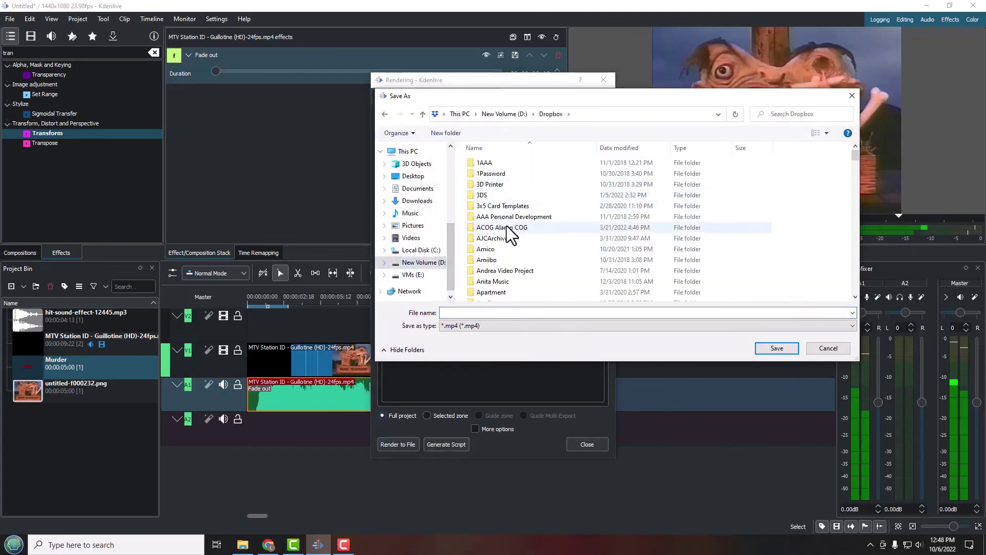
scroll(507, 226, down, 20)
click(511, 233)
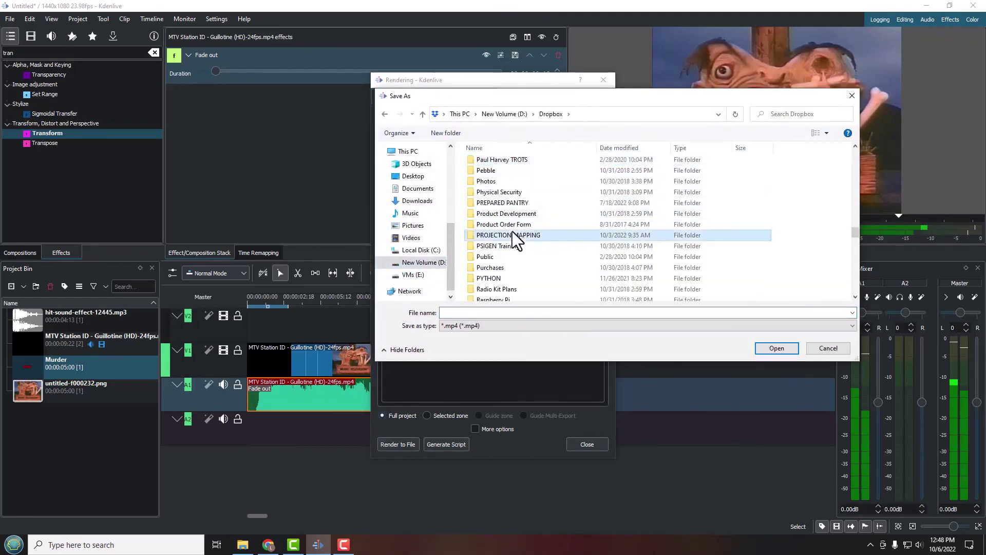
double_click(512, 233)
double_click(510, 174)
click(520, 163)
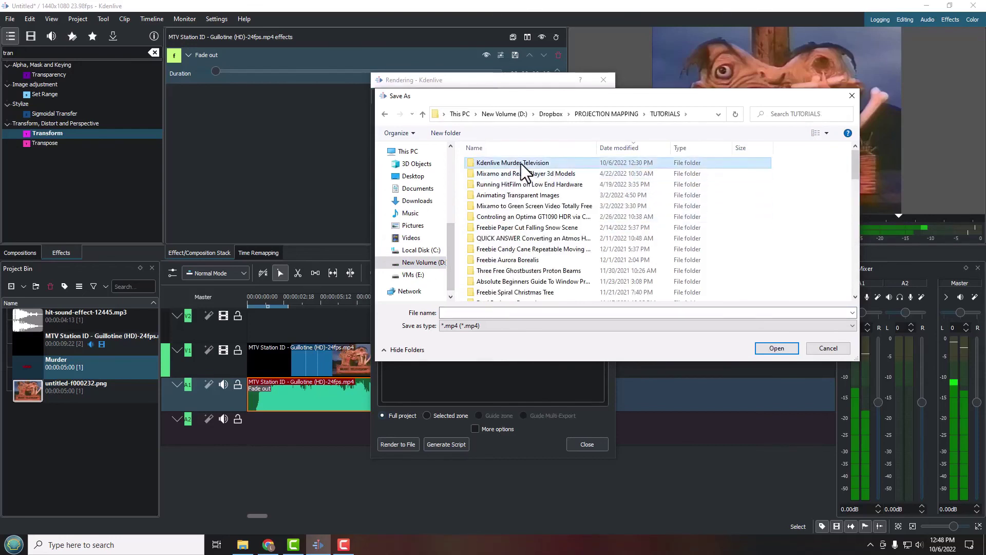
double_click(520, 163)
Name the output file Murder Television TEST2.mp4 and render the full project with the MP4-H264/AAC preset
click(682, 312)
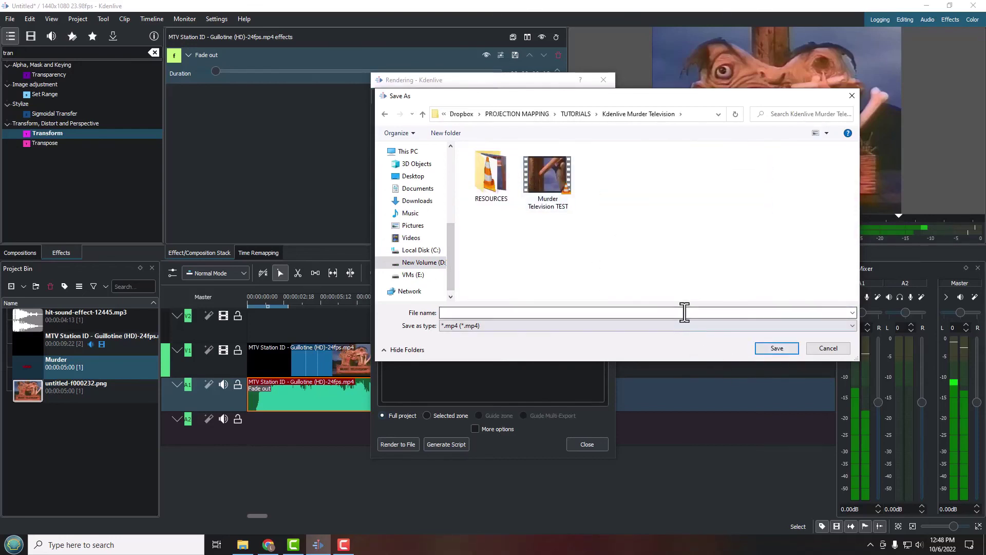
text(Mu)
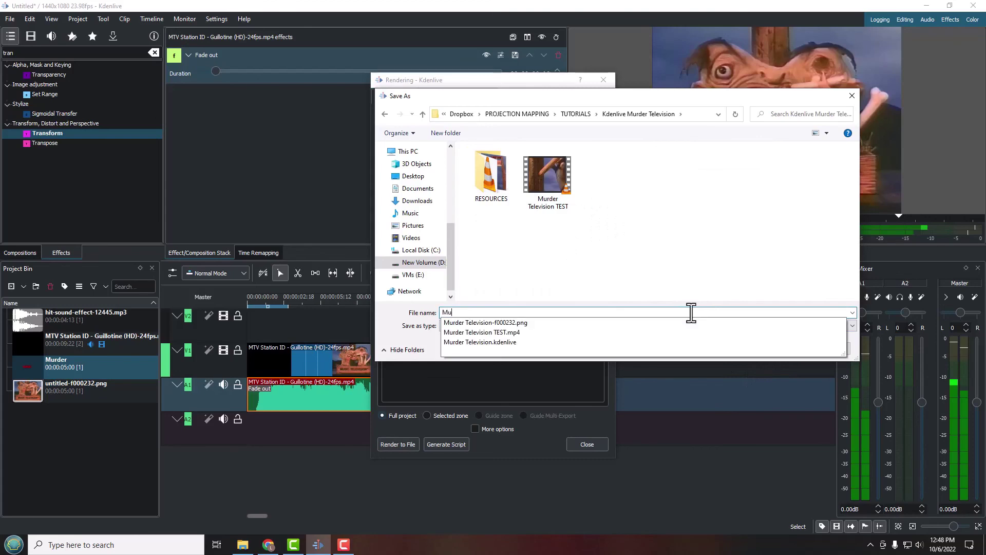
key(Down)
key(Down)
key(BackSpace)
key(BackSpace)
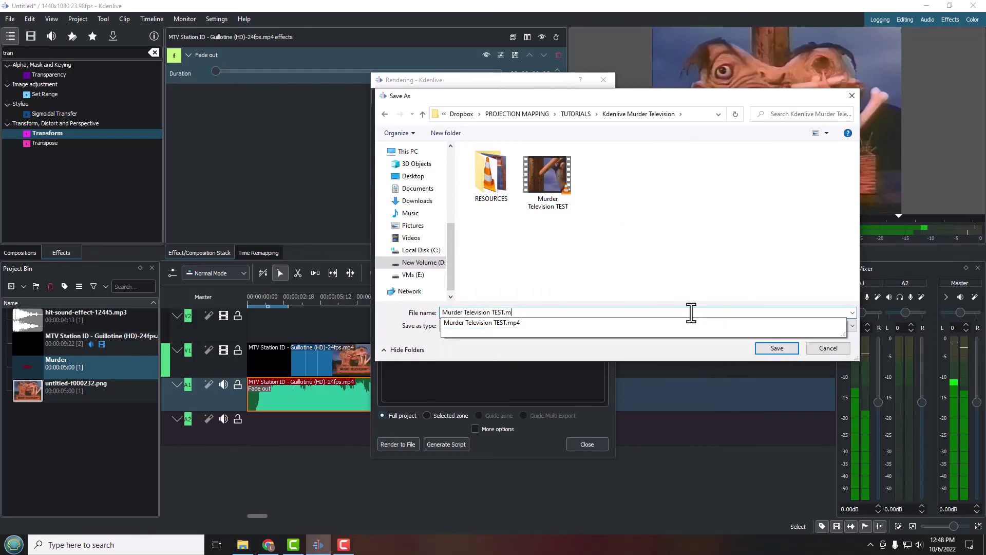
text(2)
key(Return)
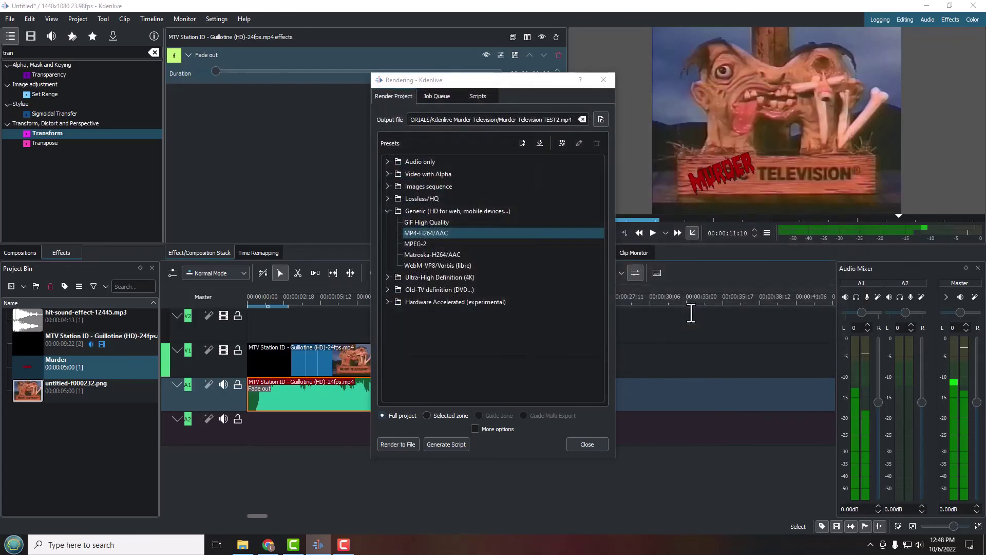
click(399, 442)
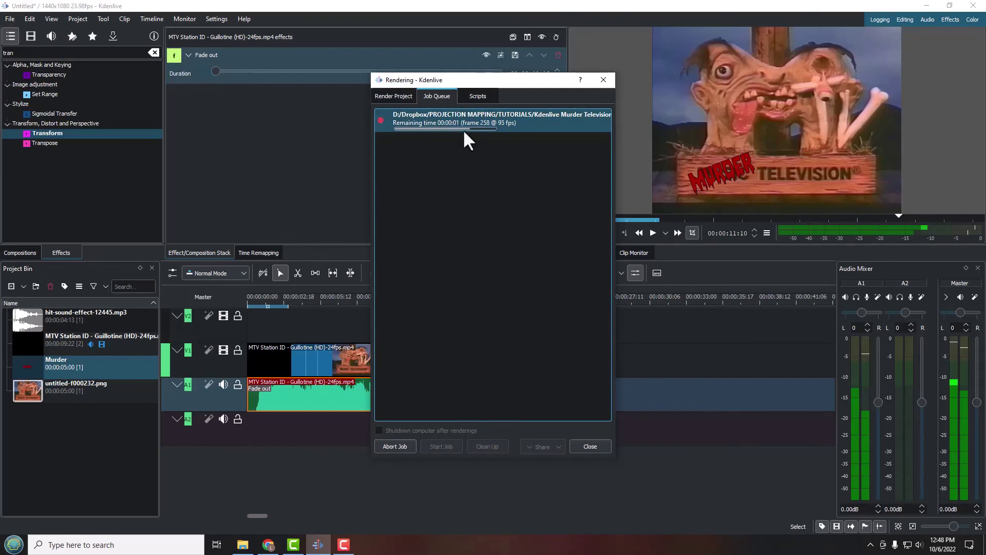
Watch the finished render from the job queue in VLC media player, minimize the player and close the rendering window
double_click(514, 125)
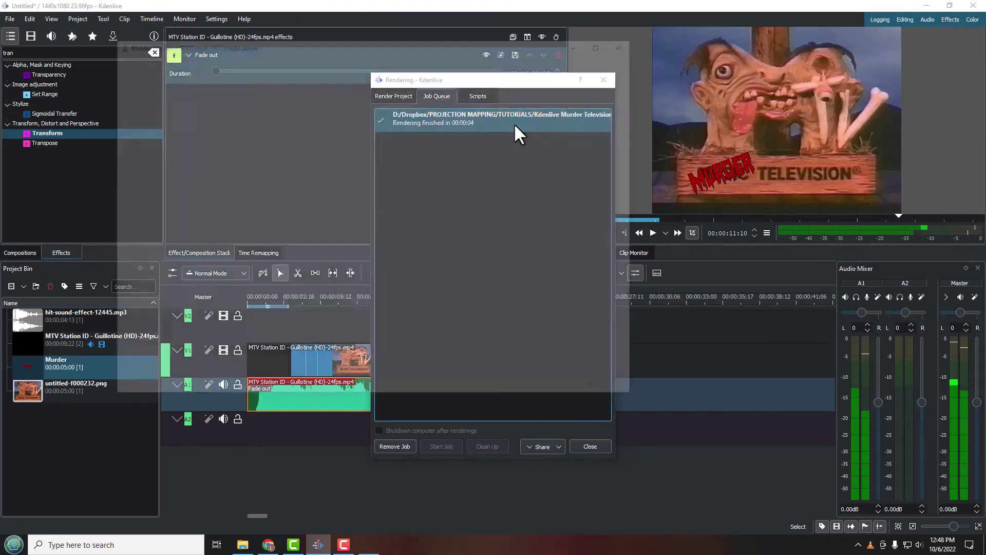
drag(695, 44, 591, 7)
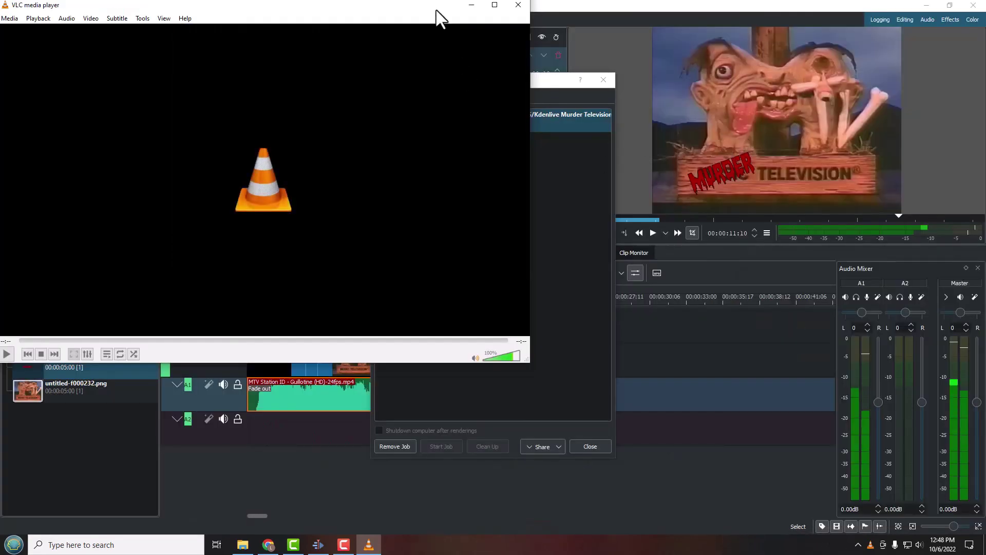
drag(436, 18, 676, 45)
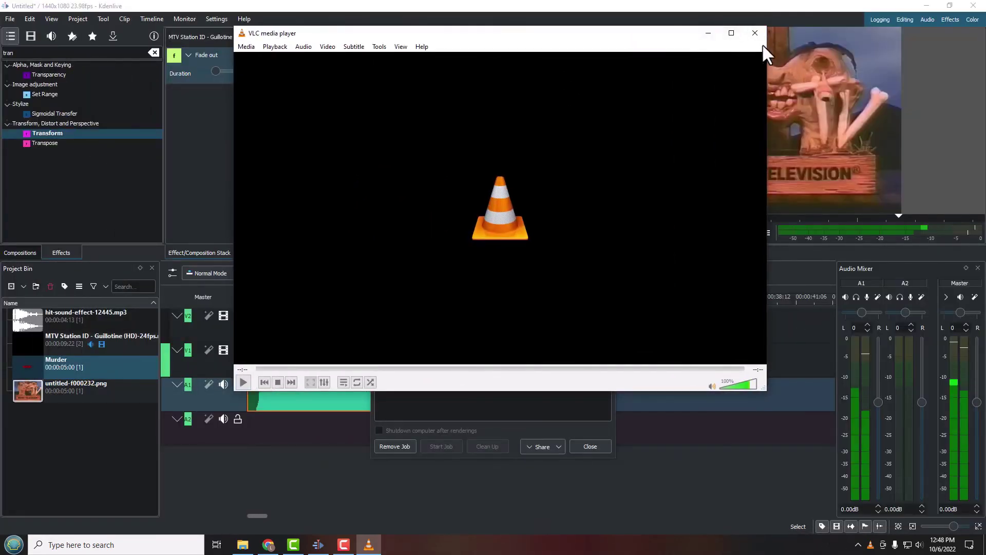
click(709, 33)
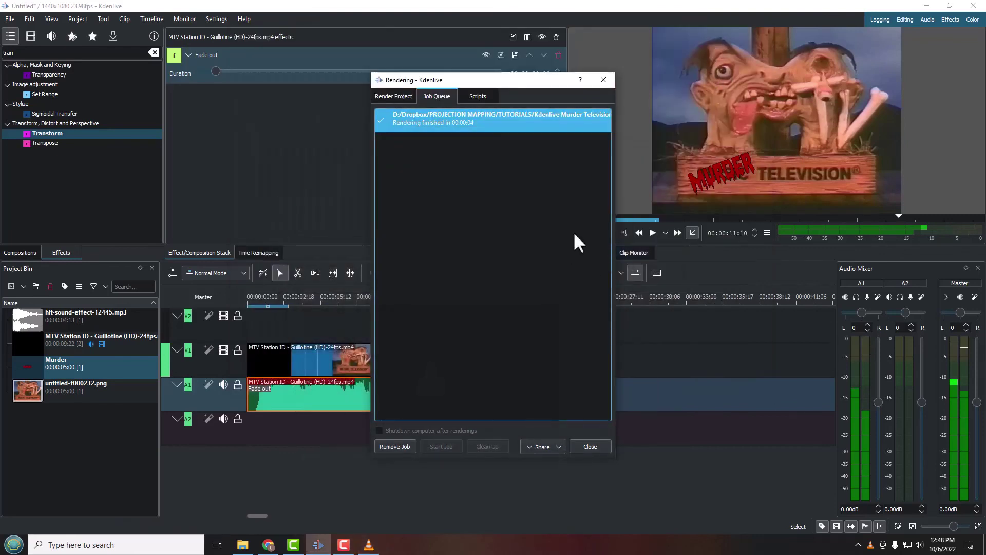
click(603, 80)
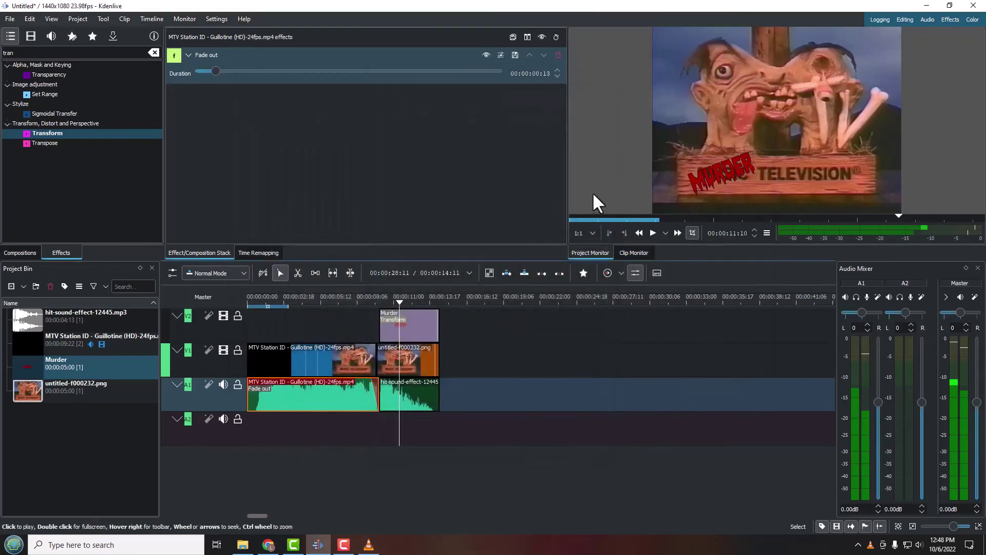